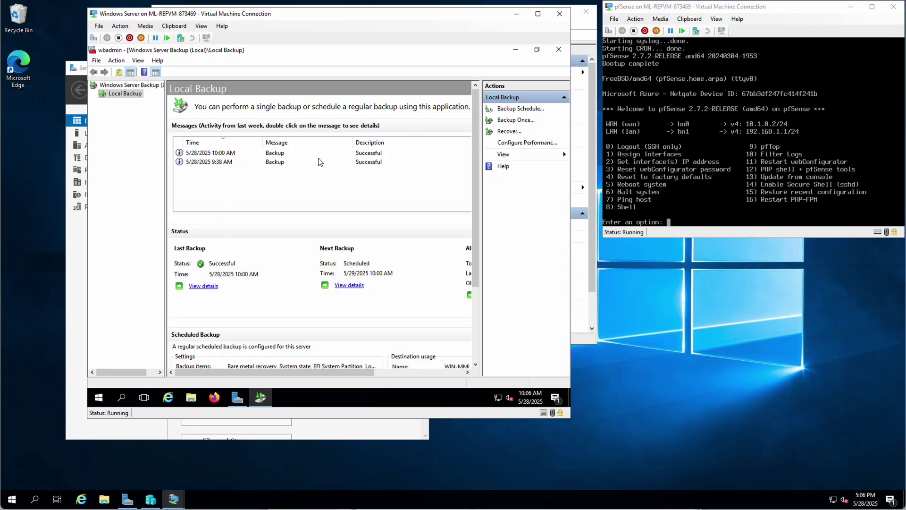
Step: Start a recovery from this server's local backup, using the 5/28/2025 10:00 AM backup
click(196, 155)
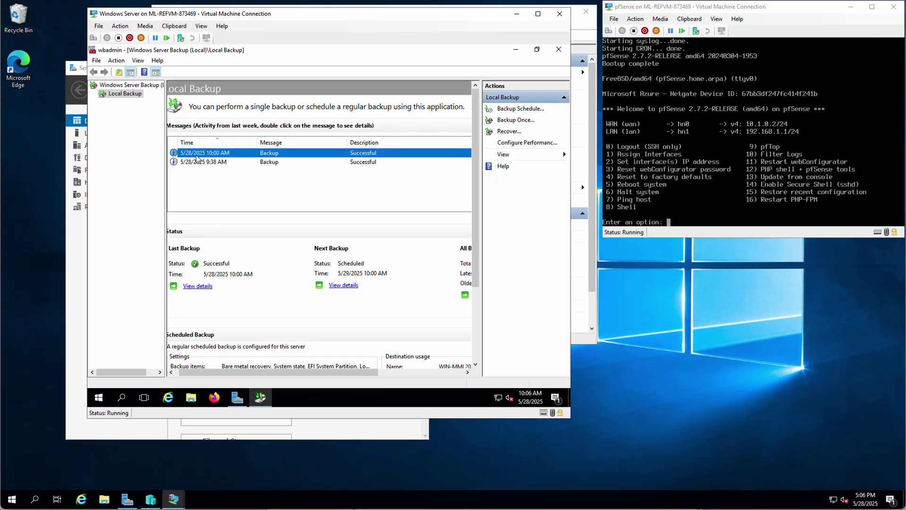
click(198, 161)
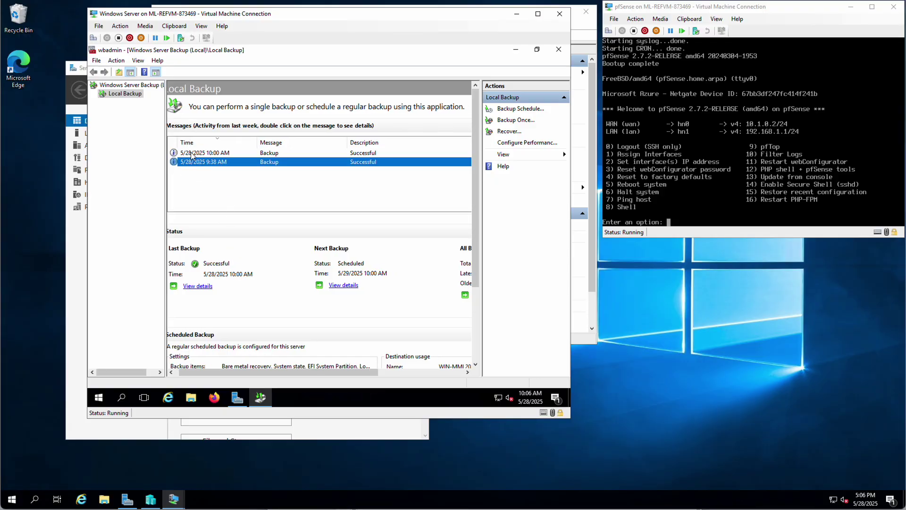
click(192, 154)
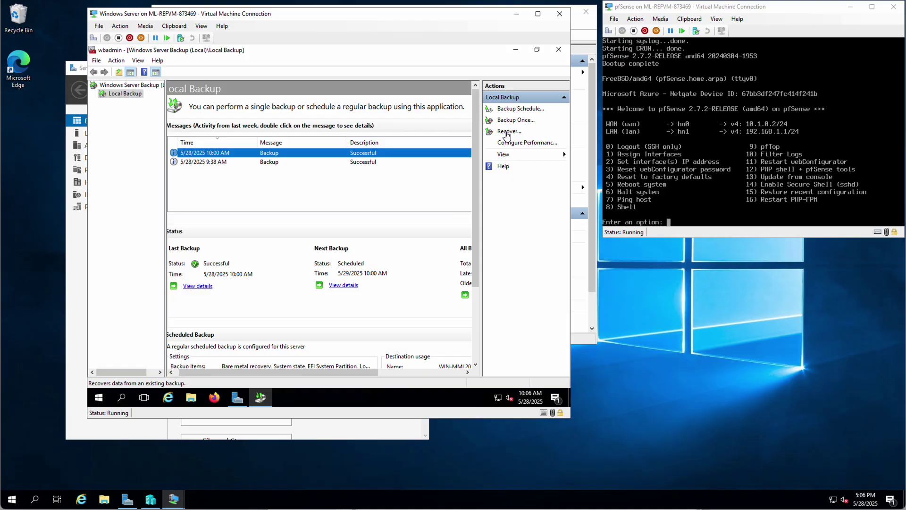
click(507, 136)
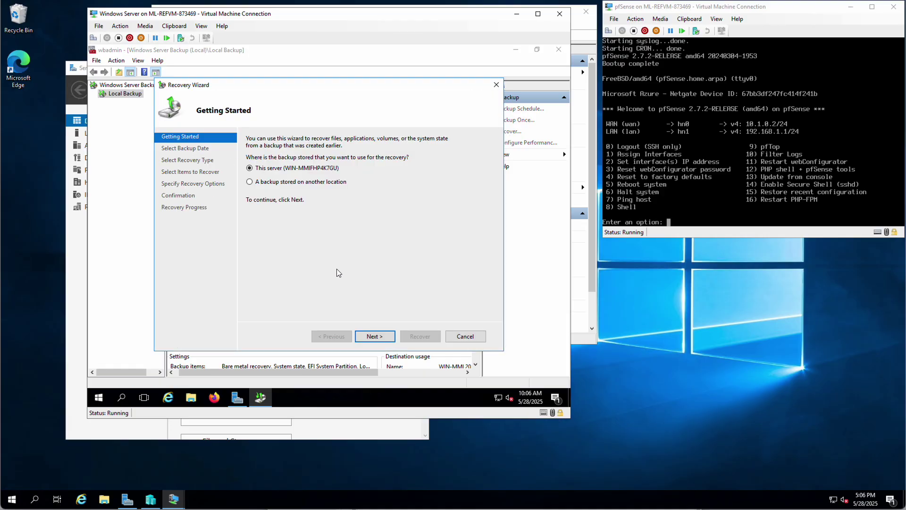
click(375, 335)
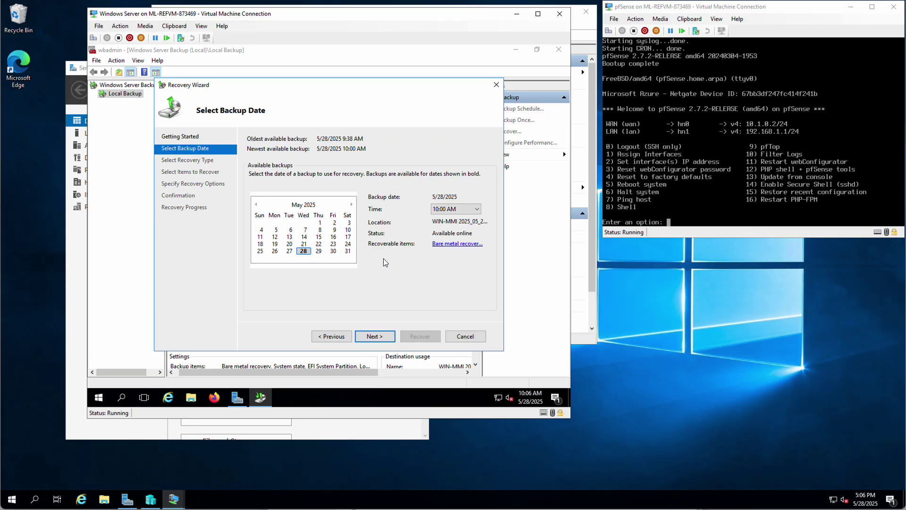
click(469, 210)
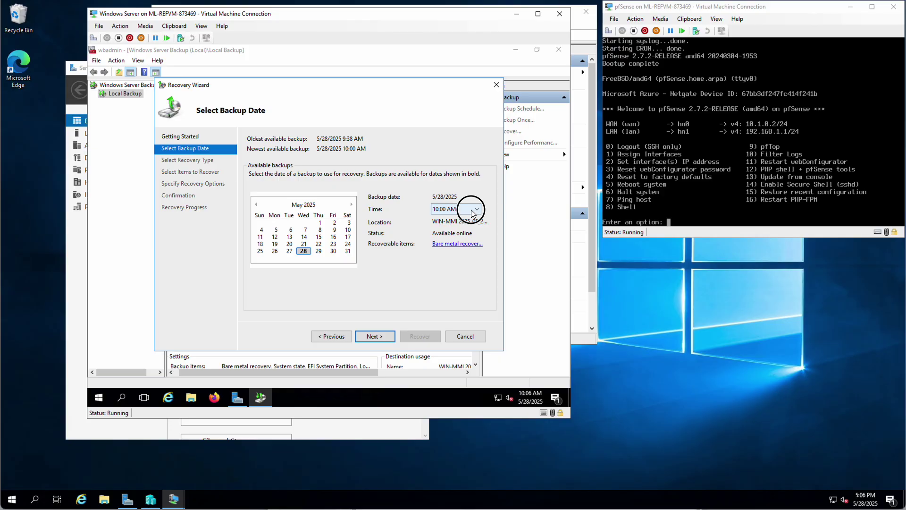
click(453, 221)
click(458, 211)
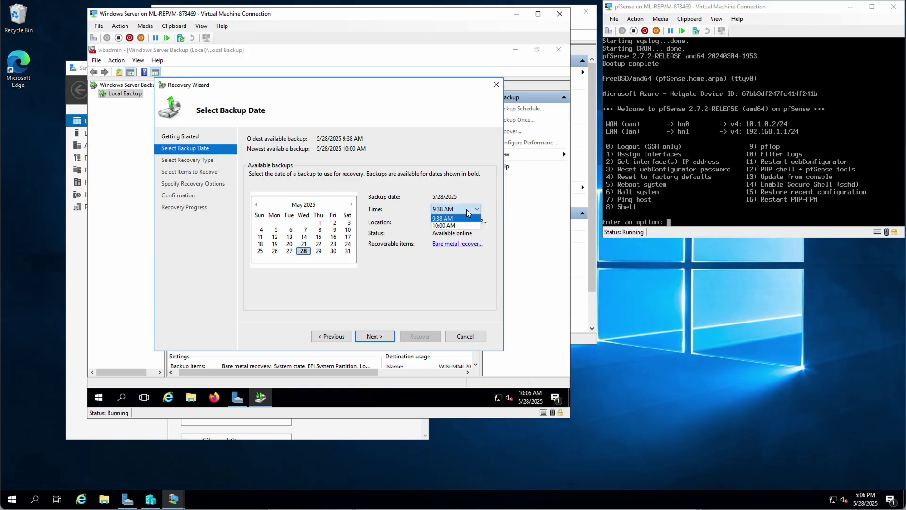
click(465, 226)
click(376, 337)
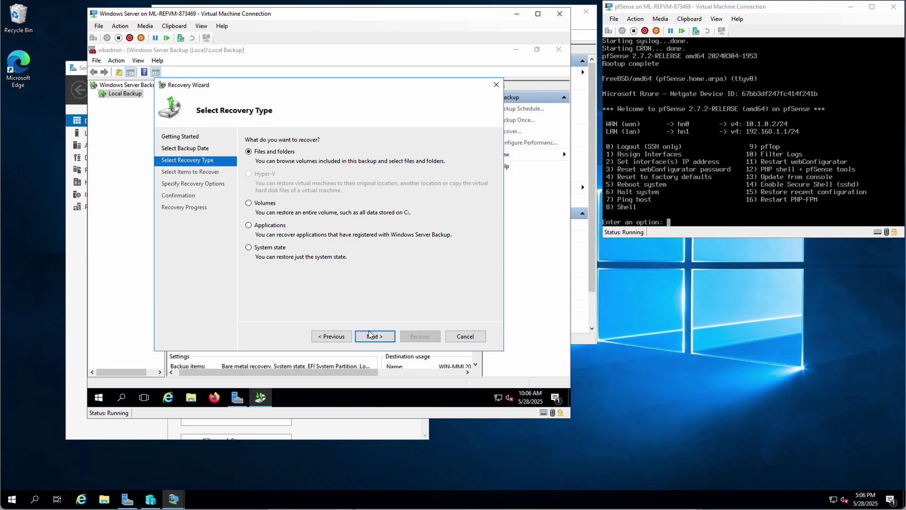
Step: Choose files and folders as the recovery type and select AdminNewFil.txt in the CIS folder on Local disk (C:)
click(374, 336)
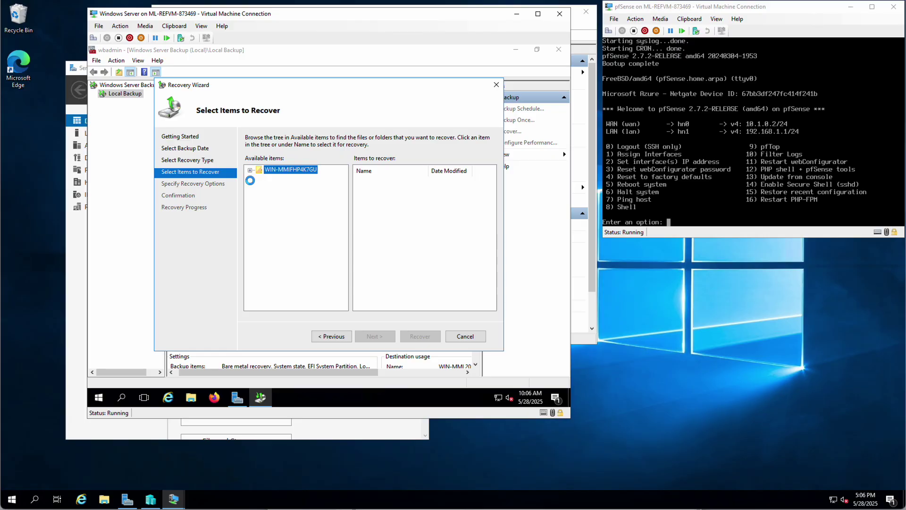
click(250, 170)
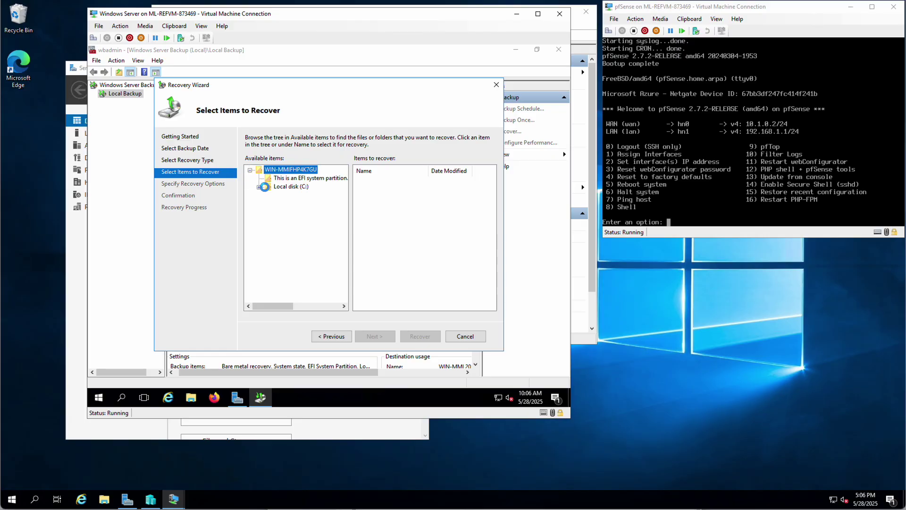
click(259, 187)
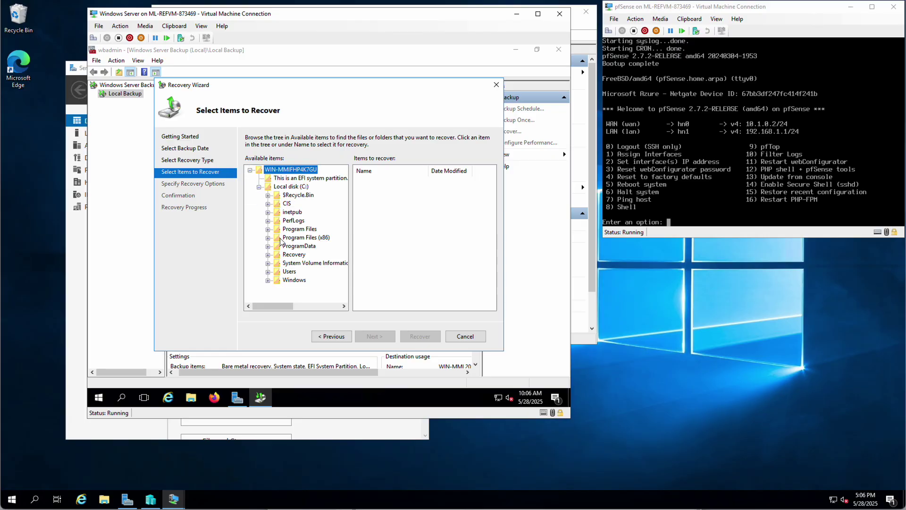
click(267, 204)
click(286, 203)
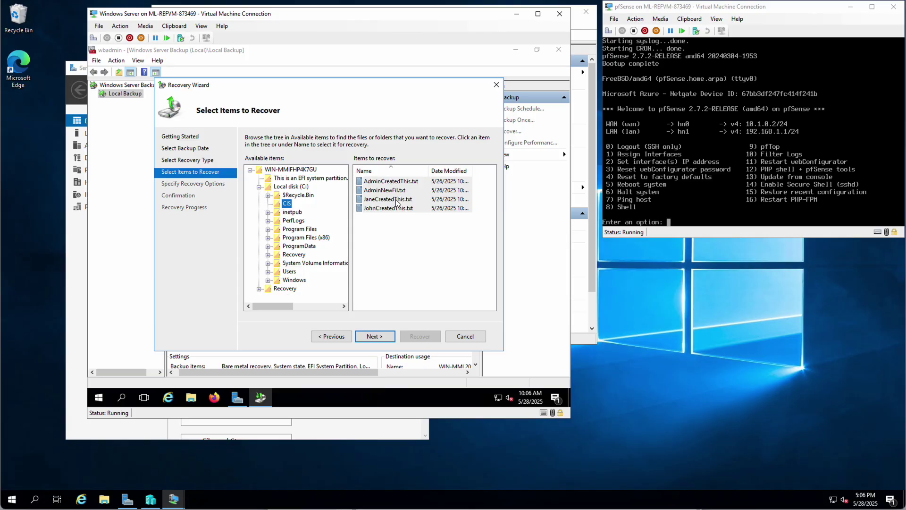
click(398, 190)
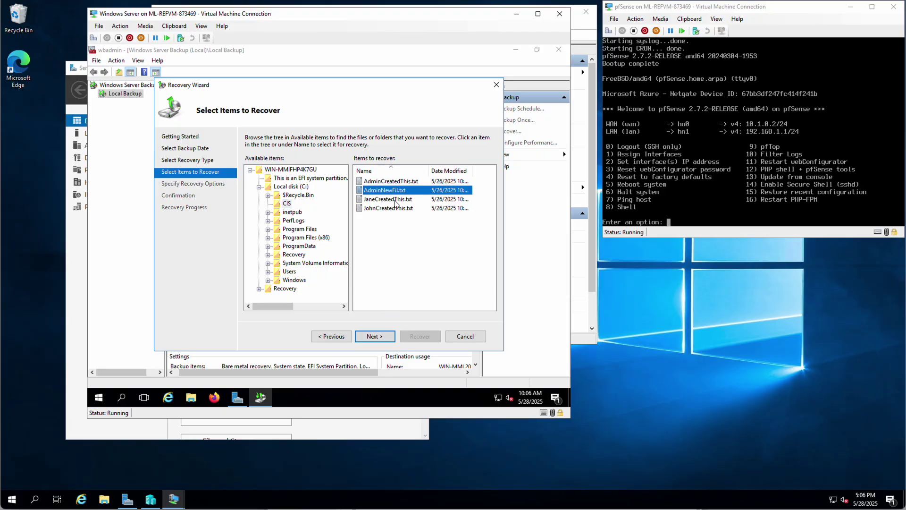
click(373, 336)
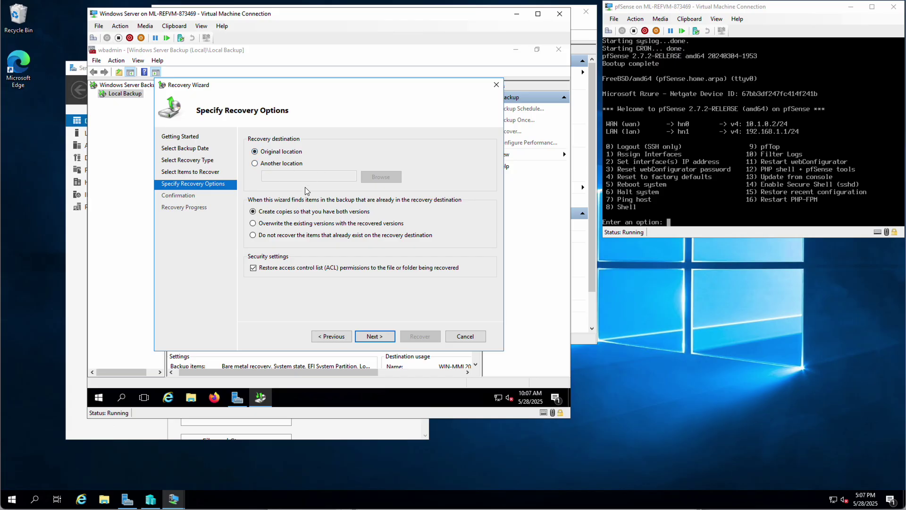
Step: Keep recovery to the original location with copies of existing items, review the confirmation summary, and cancel the recovery
click(376, 338)
click(376, 336)
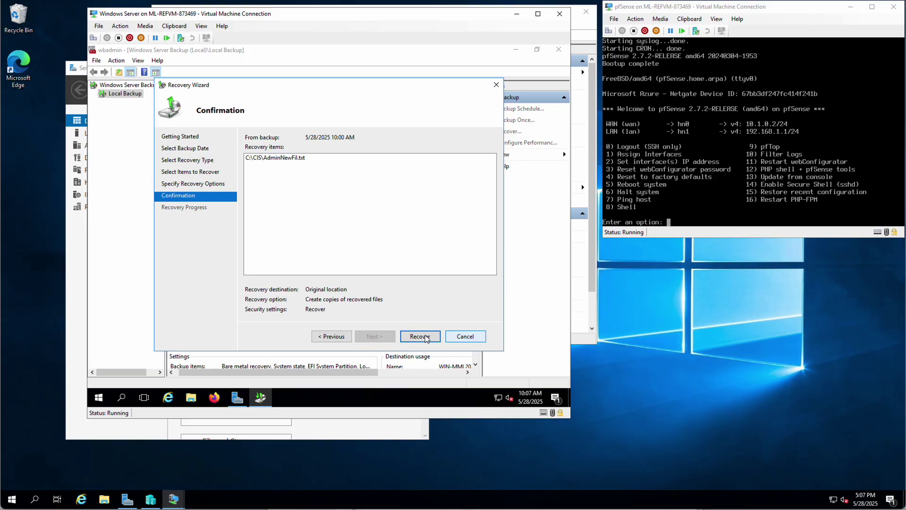
click(472, 335)
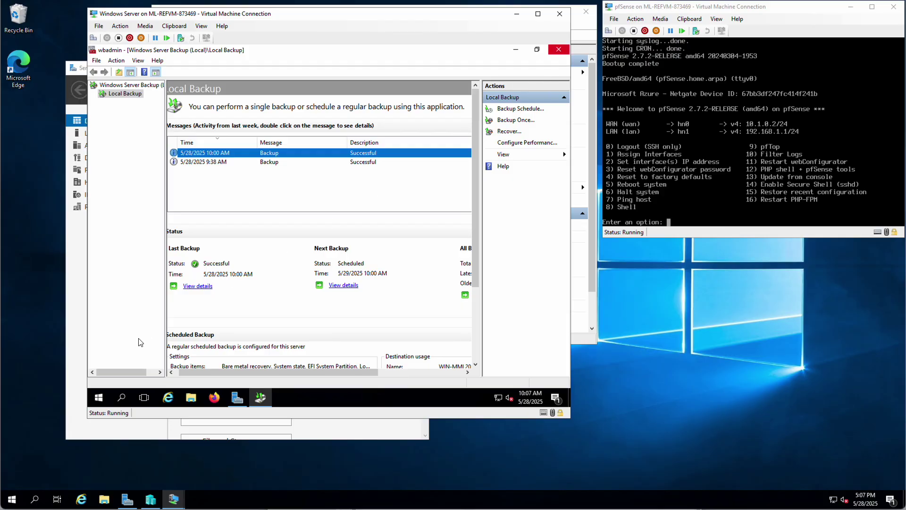
Step: Shut down the Windows Server virtual machine and close its connection window
click(98, 400)
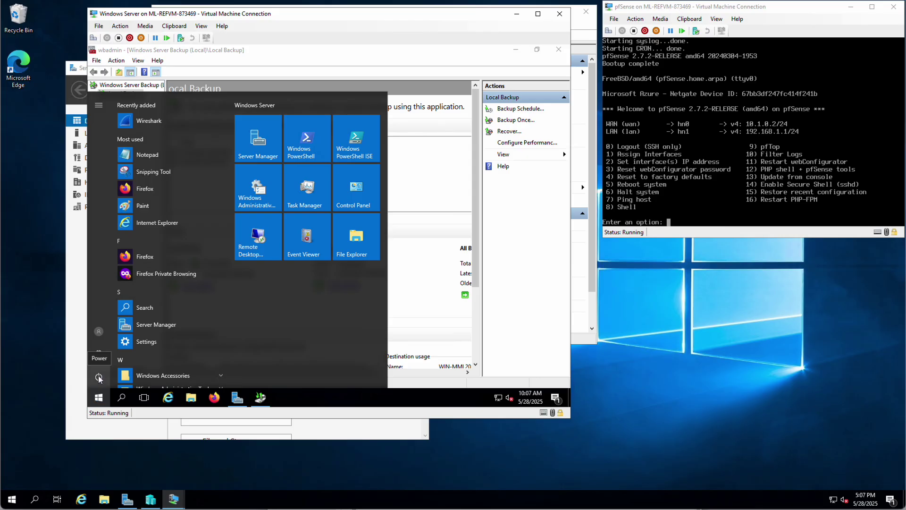
click(99, 377)
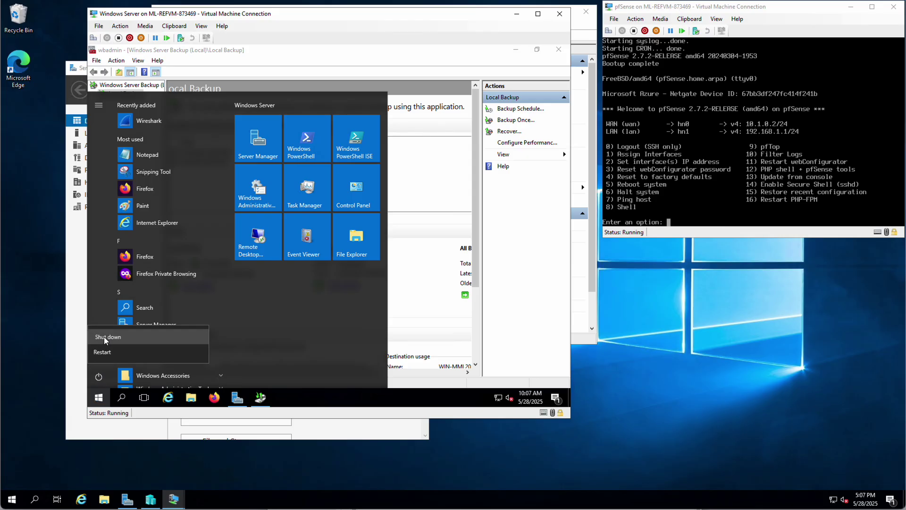
click(106, 338)
click(226, 350)
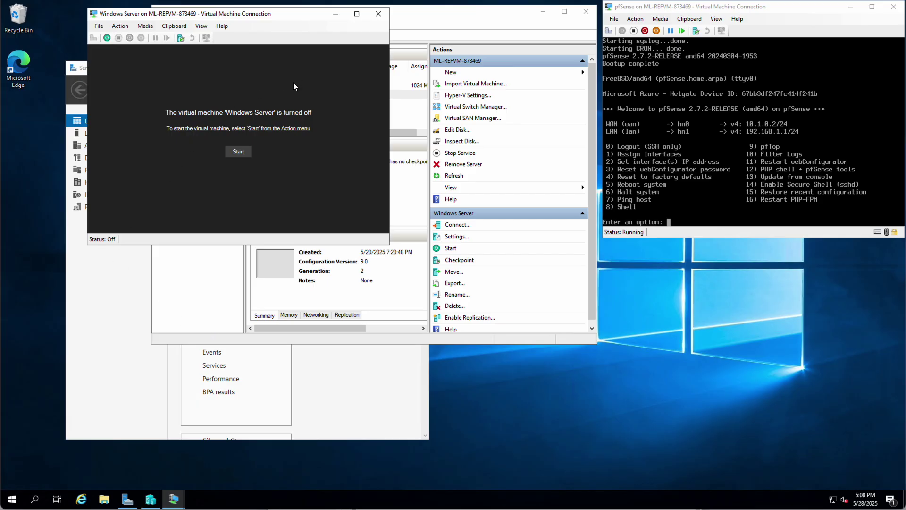
drag(135, 14, 237, 79)
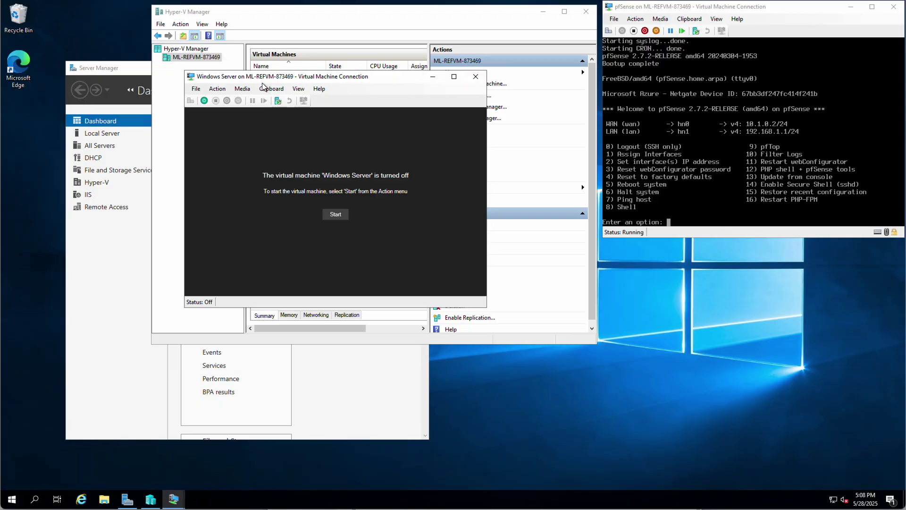
click(476, 77)
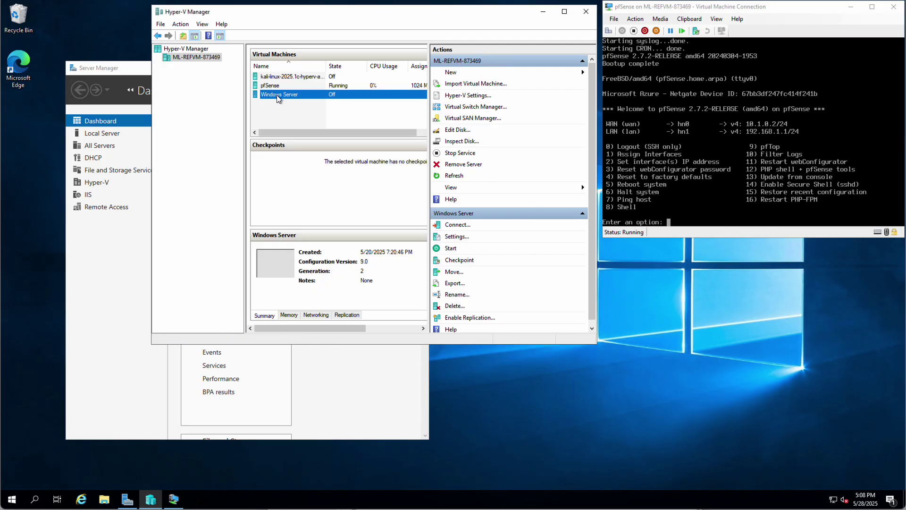
click(291, 103)
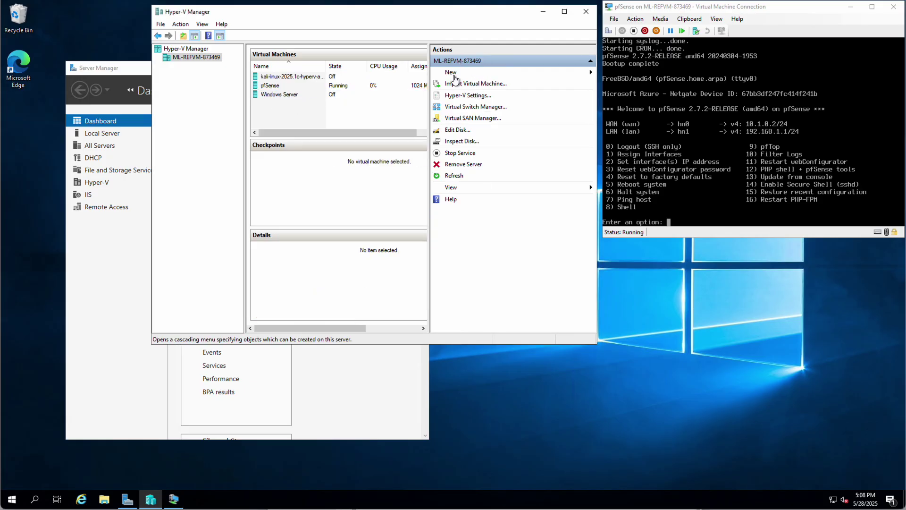
click(280, 97)
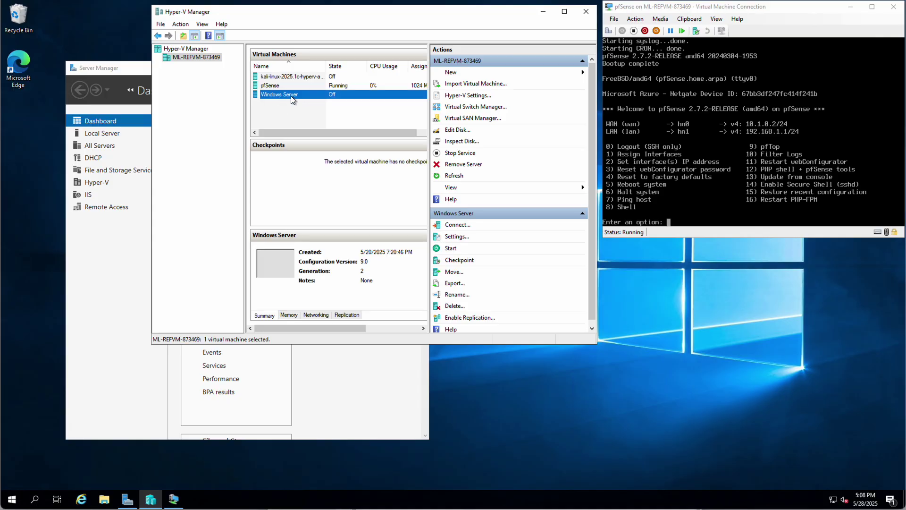
right_click(281, 94)
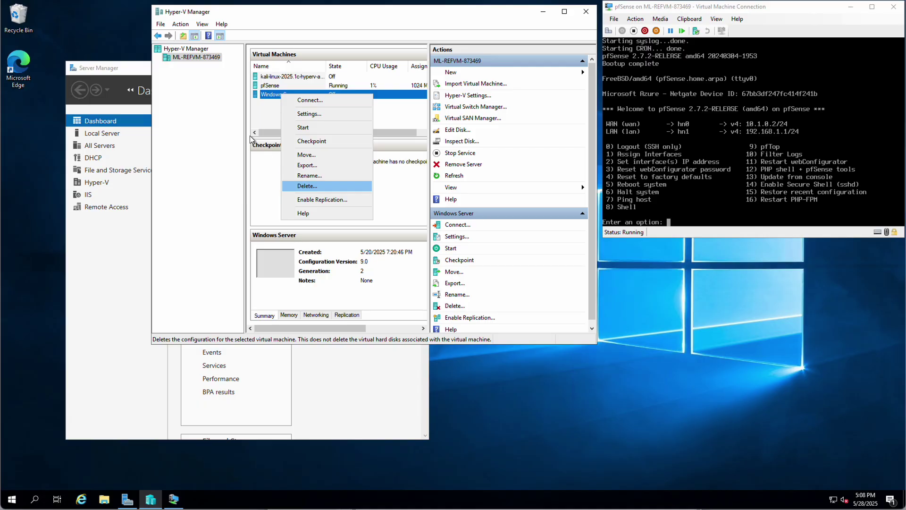
click(262, 114)
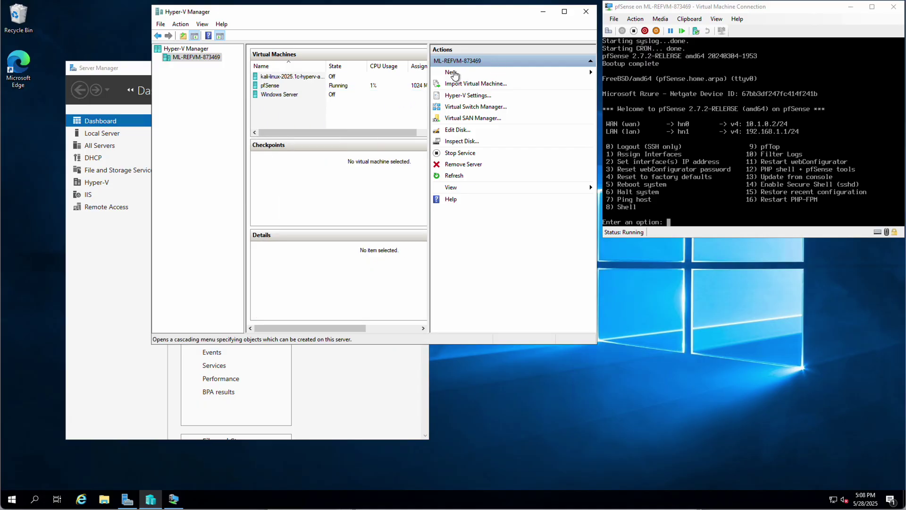
Step: Start creating a new virtual machine in Hyper-V Manager and name it Recovered Server
click(450, 74)
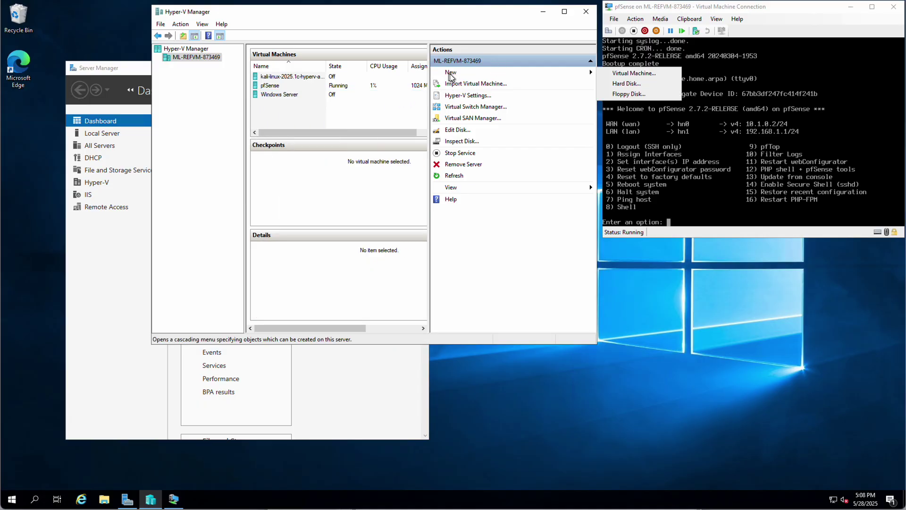
click(633, 72)
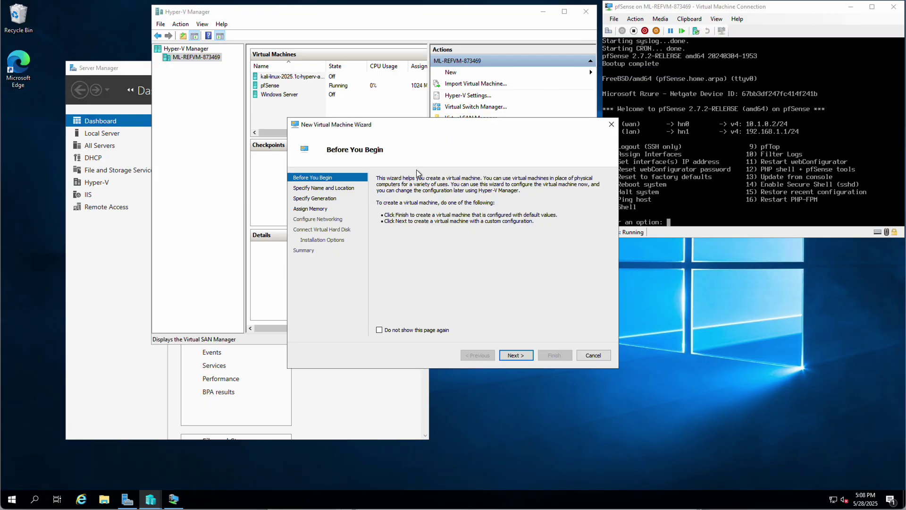
click(516, 356)
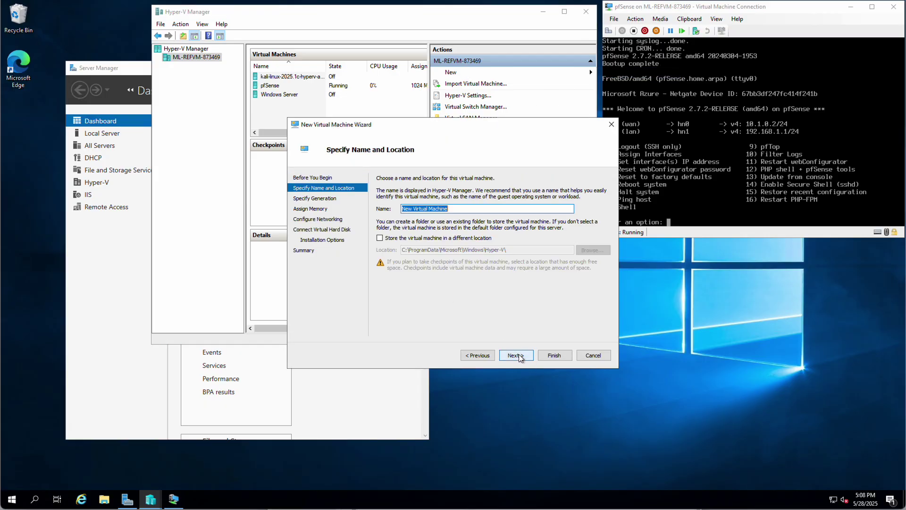
text(Re)
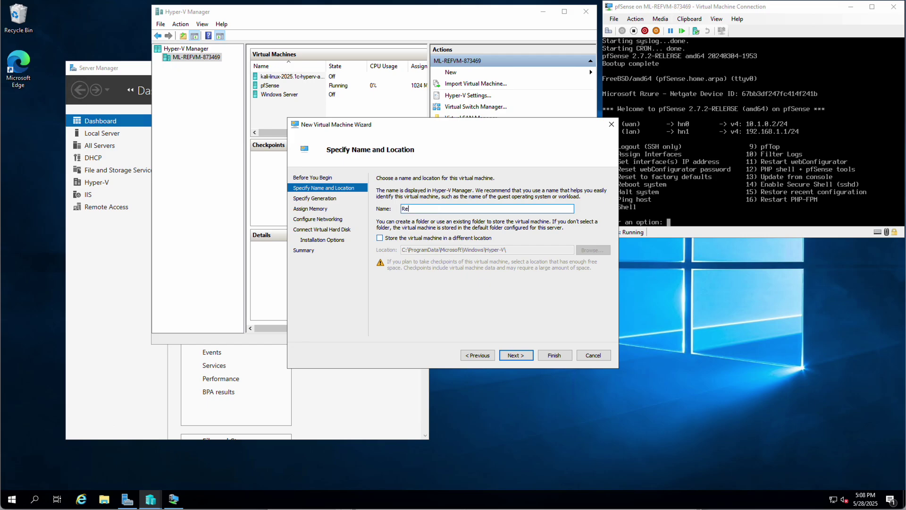
text(covered Server)
click(517, 359)
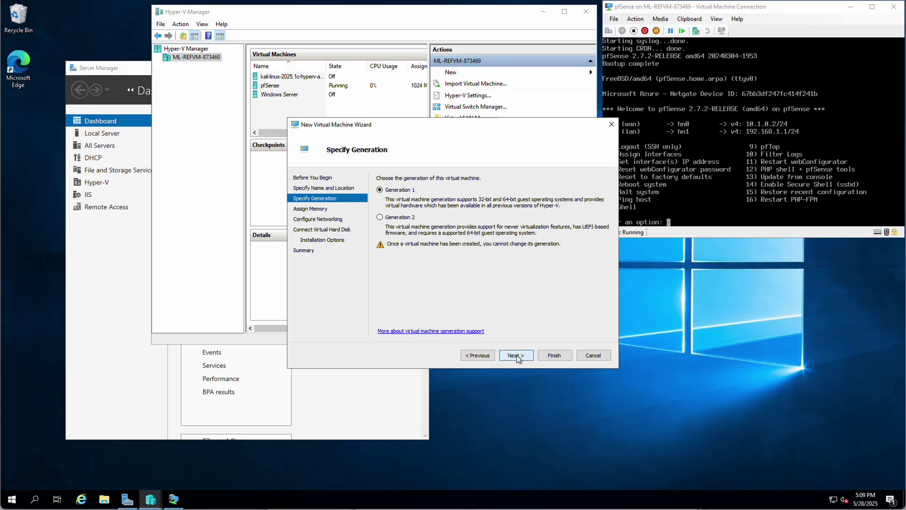
Step: Make the new virtual machine Generation 2 and assign it 2048 MB of startup memory
click(391, 218)
click(519, 358)
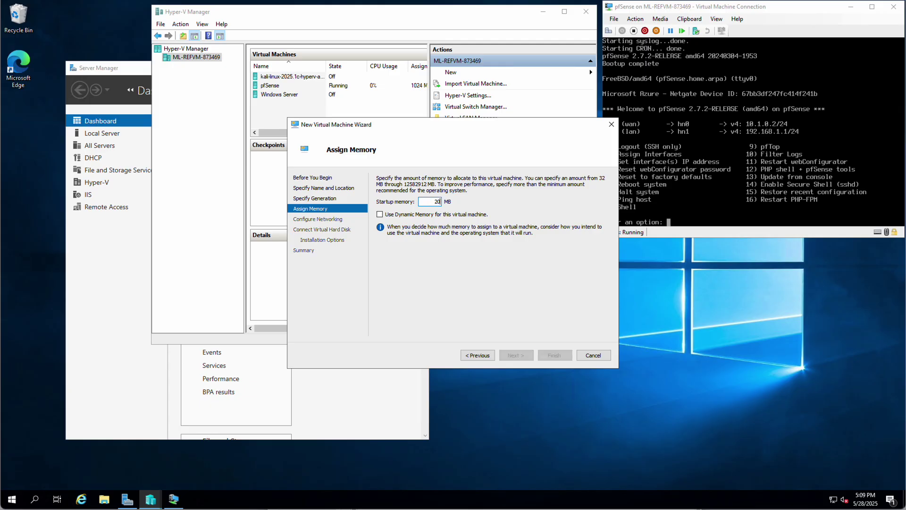
text(2048)
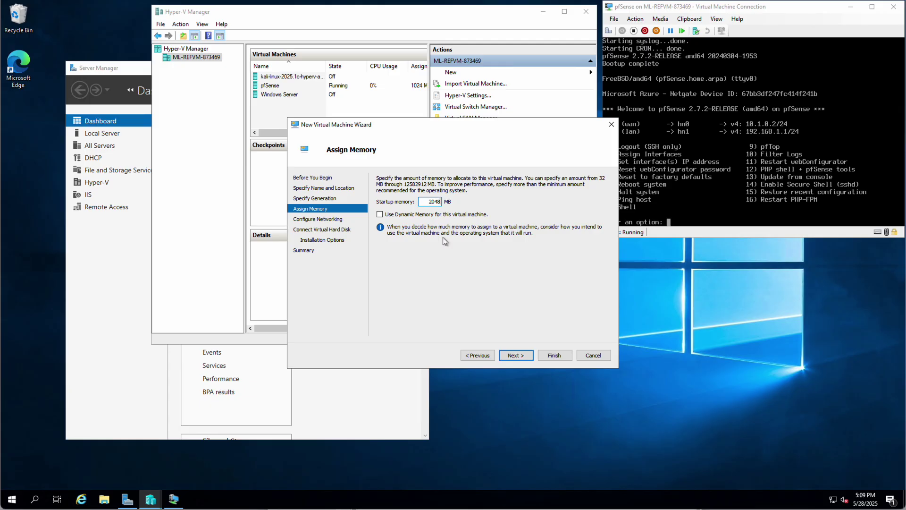
click(519, 357)
Step: Connect the new virtual machine's network adapter to LANSwitch and proceed to the virtual hard disk settings
click(448, 197)
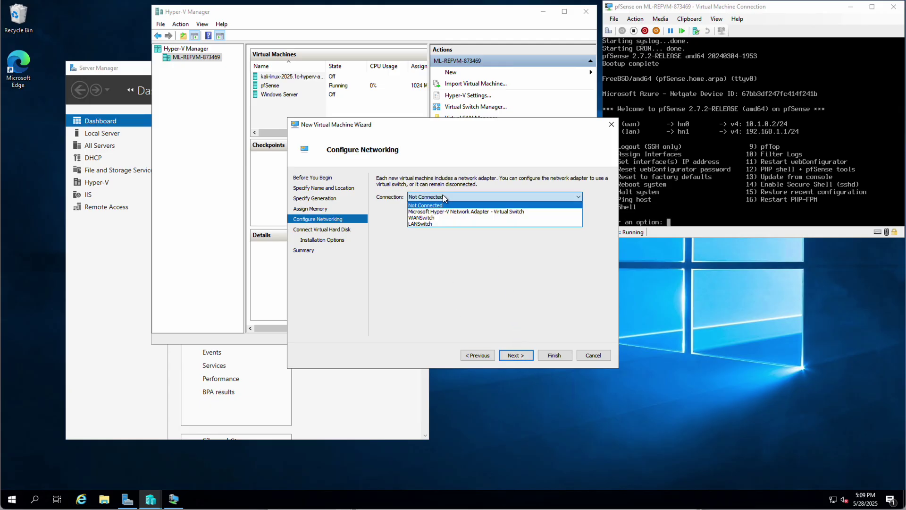
click(426, 230)
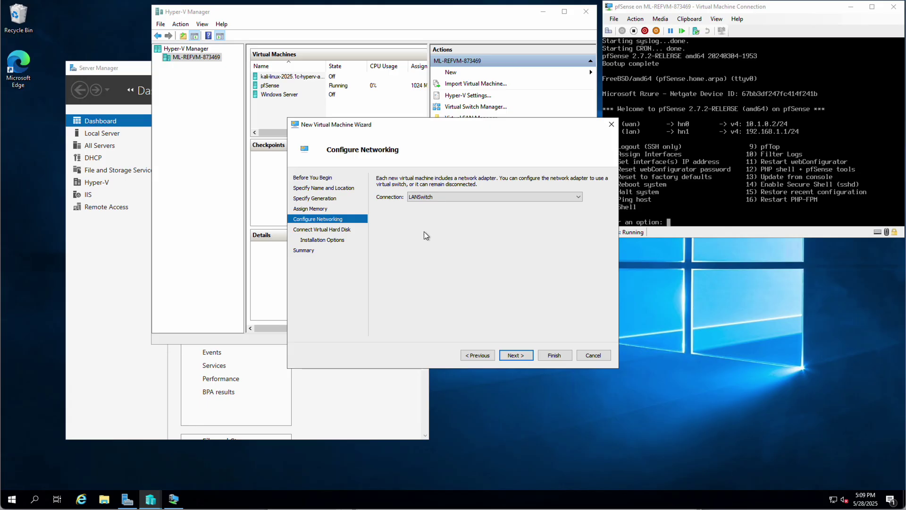
click(516, 355)
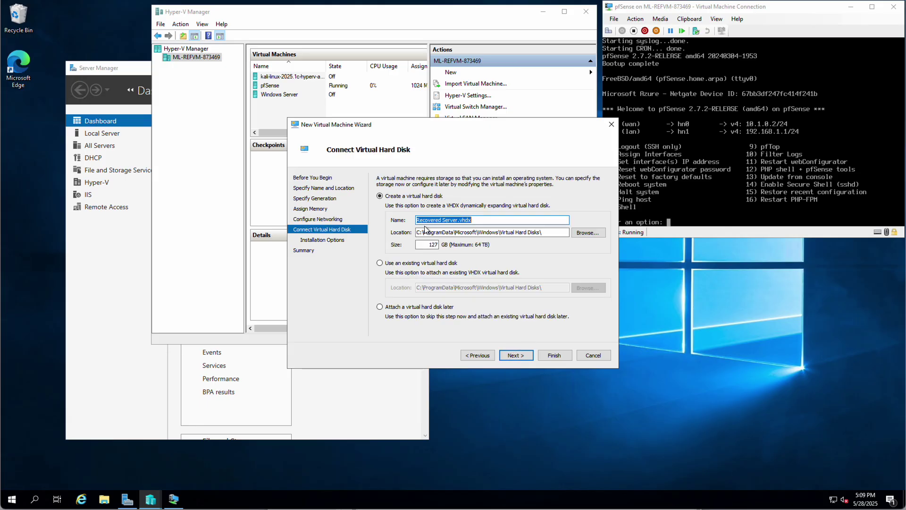
Step: Set the new virtual hard disk's size to 32 GB and proceed to the installation options
double_click(428, 245)
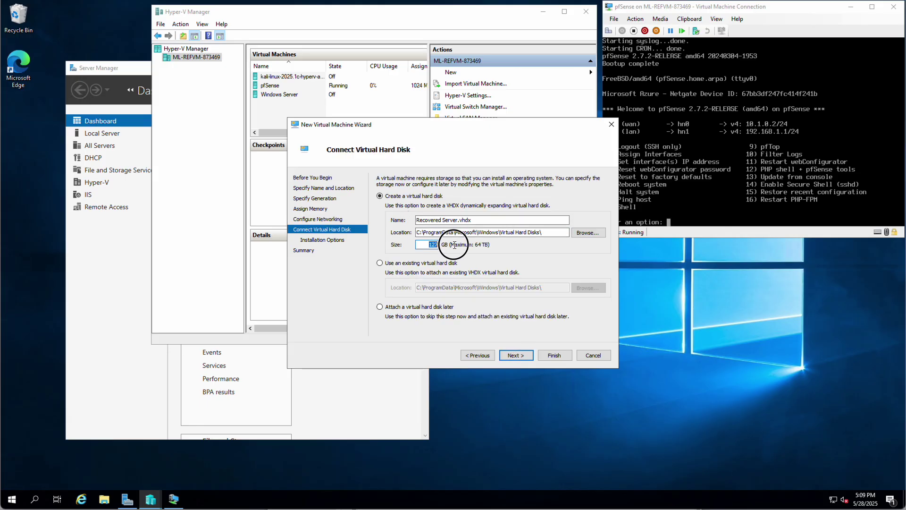
text(32)
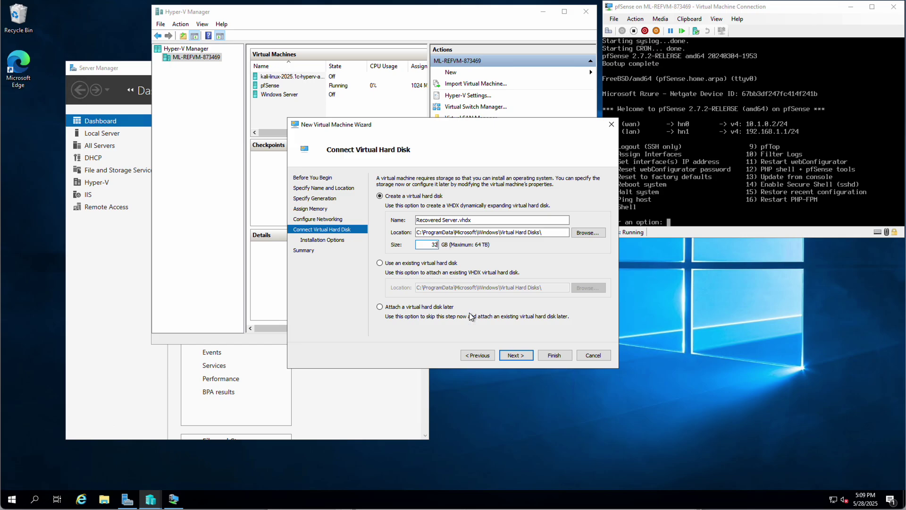
click(518, 358)
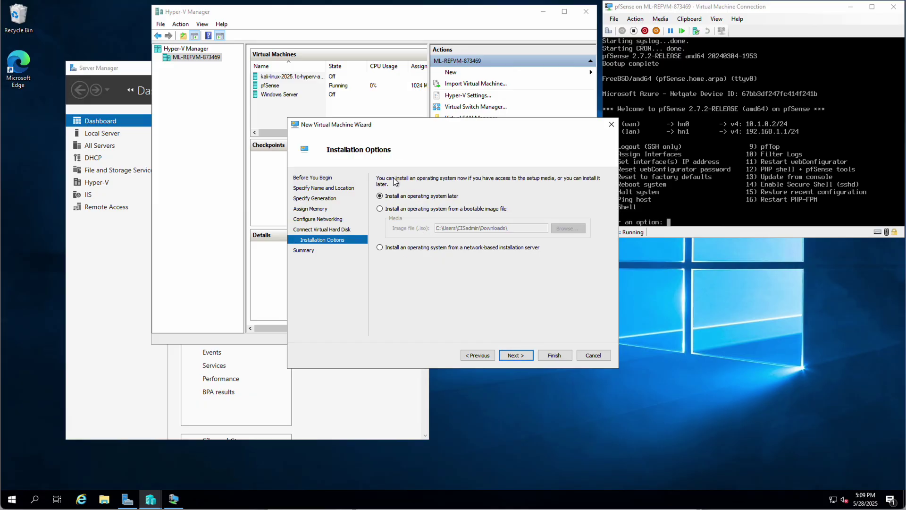
Step: Set the operating system to install from Windows_Server_2016_Datacenter_EVAL_en-us_14393_refresh.ISO and finish creating the virtual machine
click(380, 209)
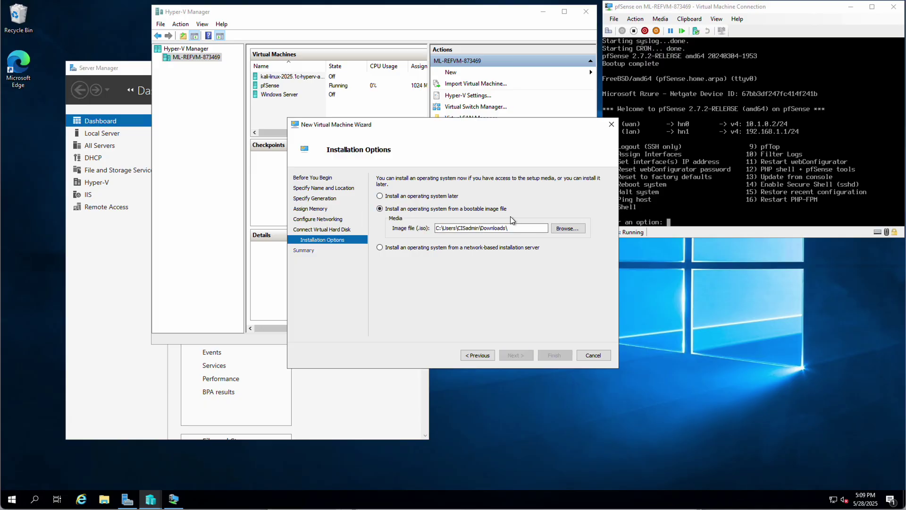
click(570, 230)
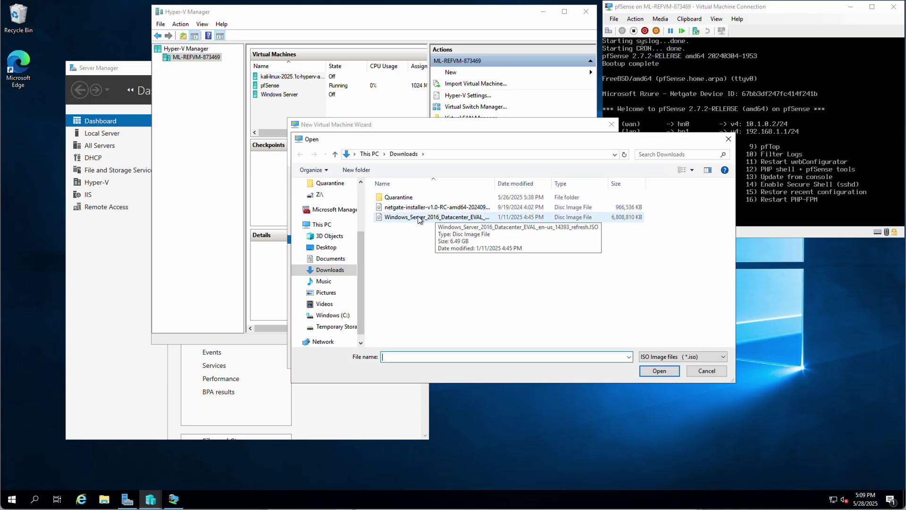
click(421, 217)
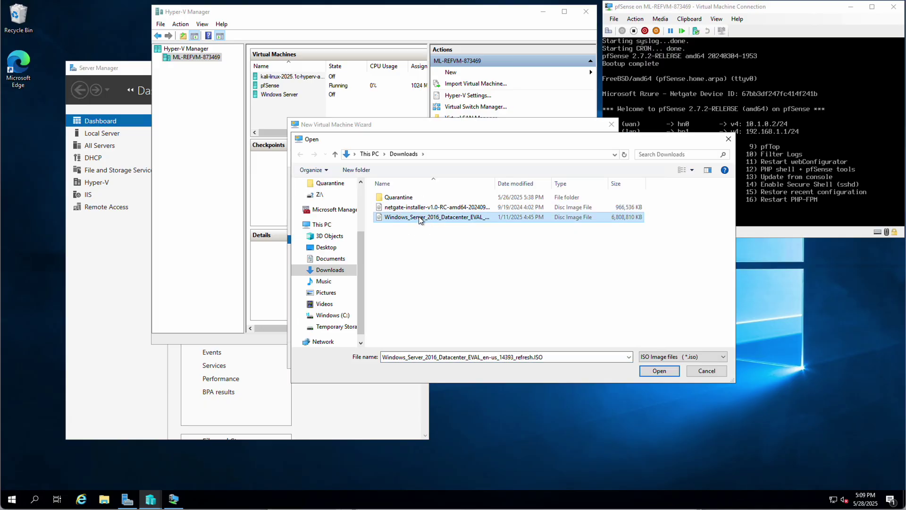
click(659, 371)
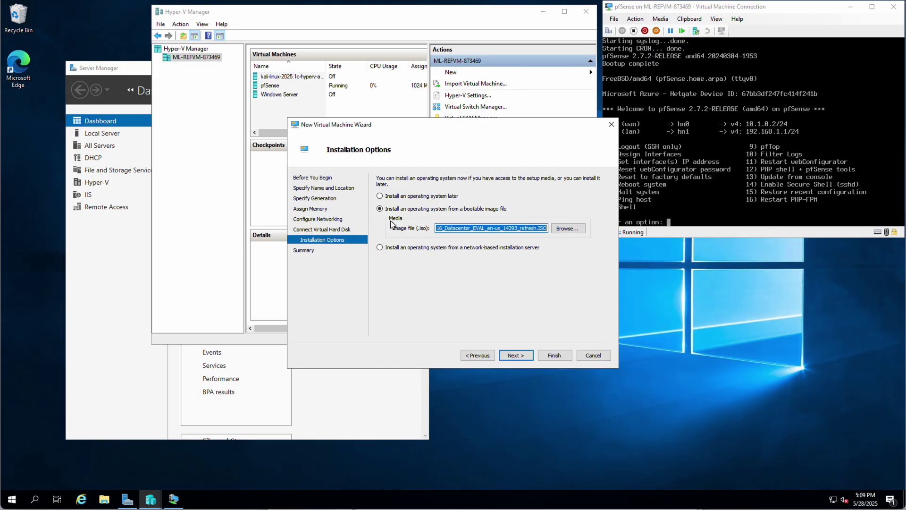
click(519, 357)
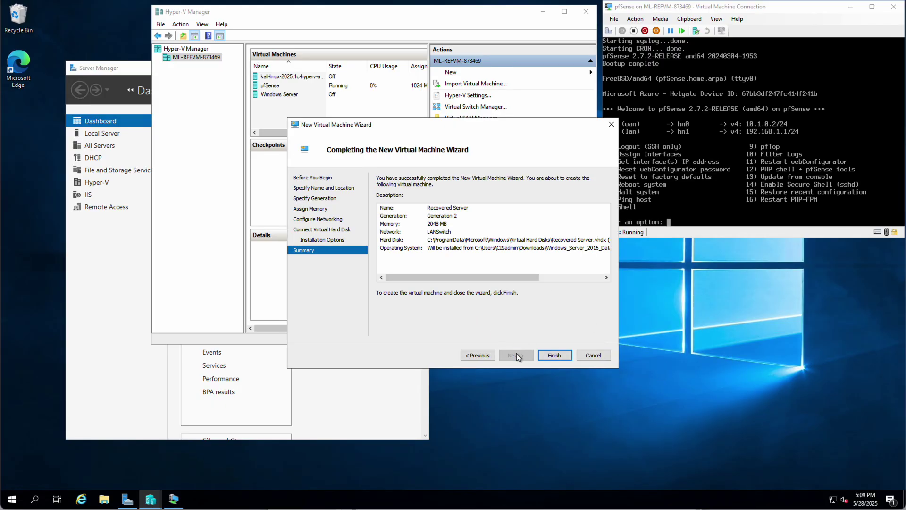
click(555, 355)
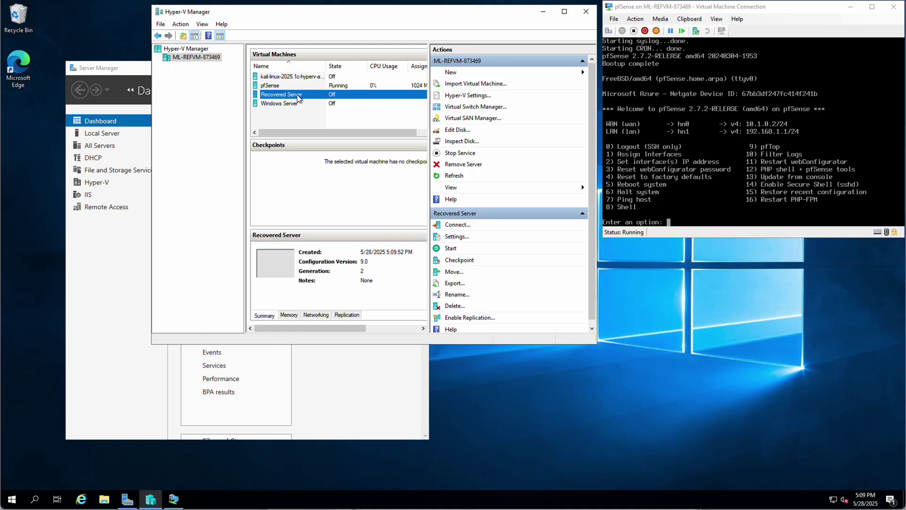
Step: In the Recovered Server settings, add a hard drive to the SCSI controller using ServerBackups.vhdx and save the change
click(290, 96)
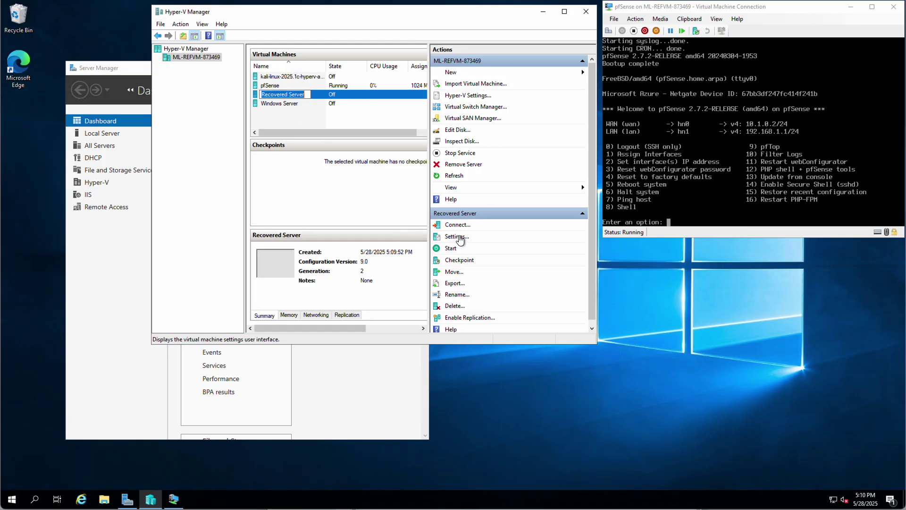
click(459, 237)
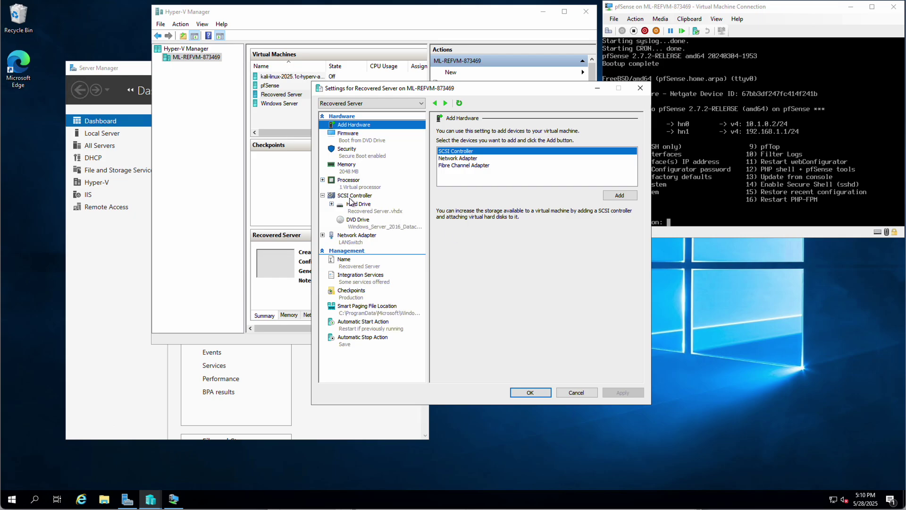
click(351, 196)
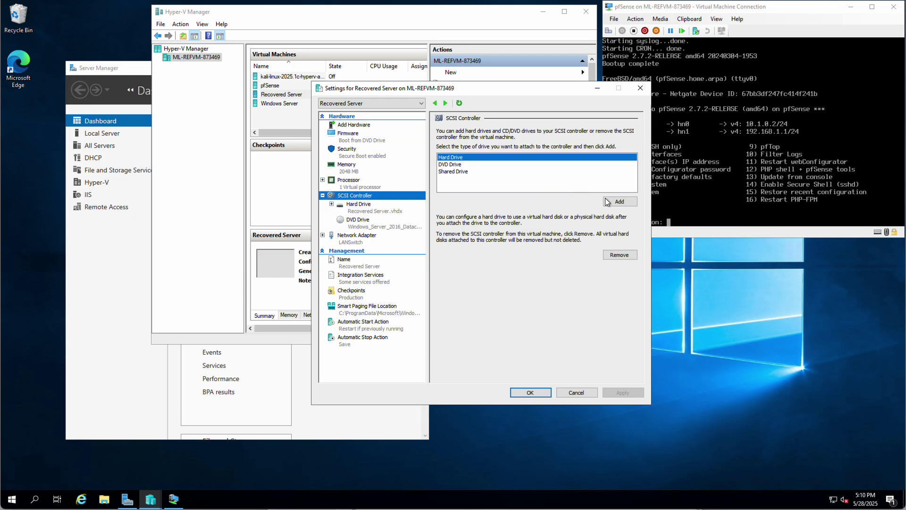
click(620, 201)
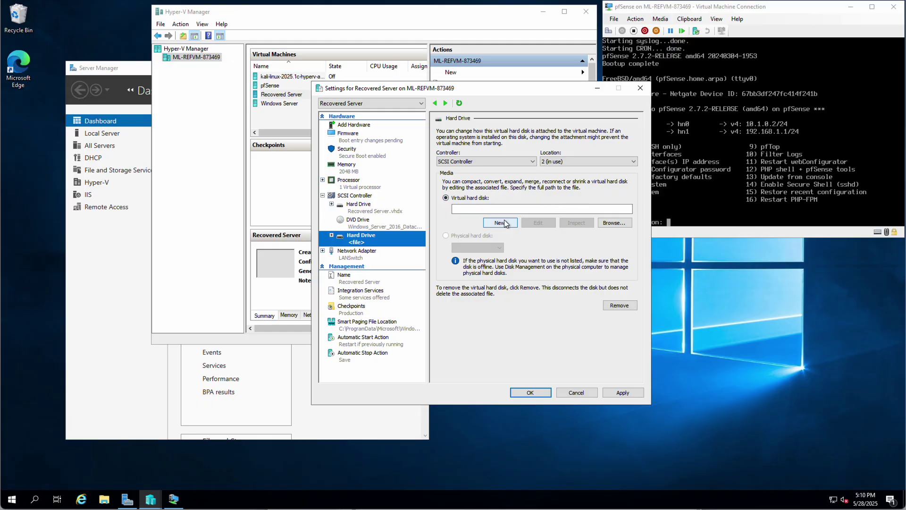
click(618, 223)
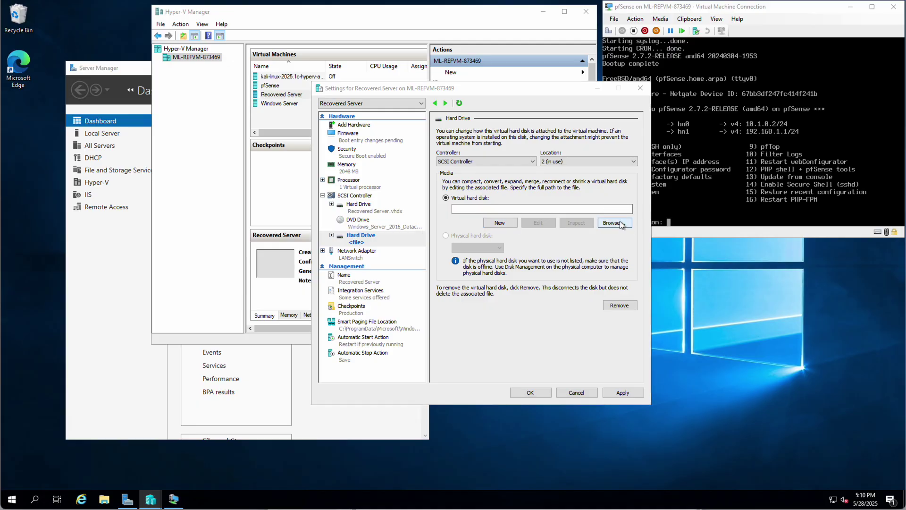
click(428, 182)
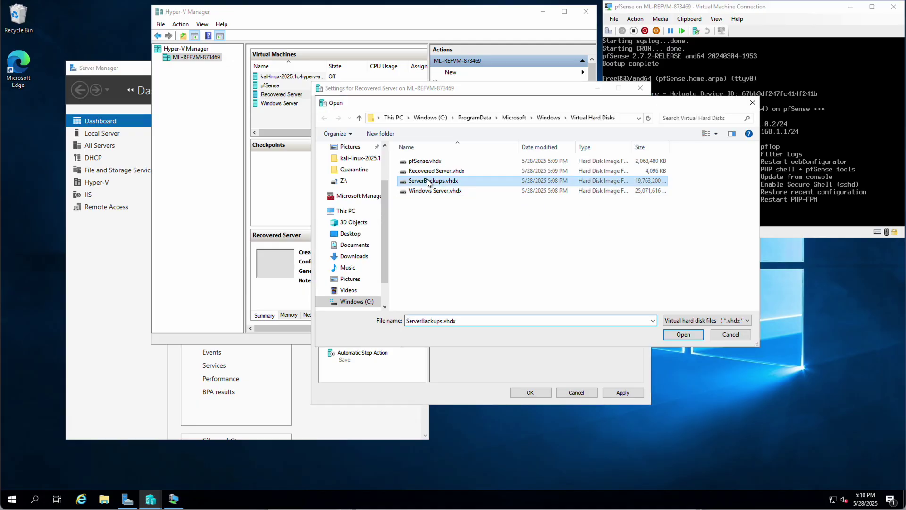
click(682, 335)
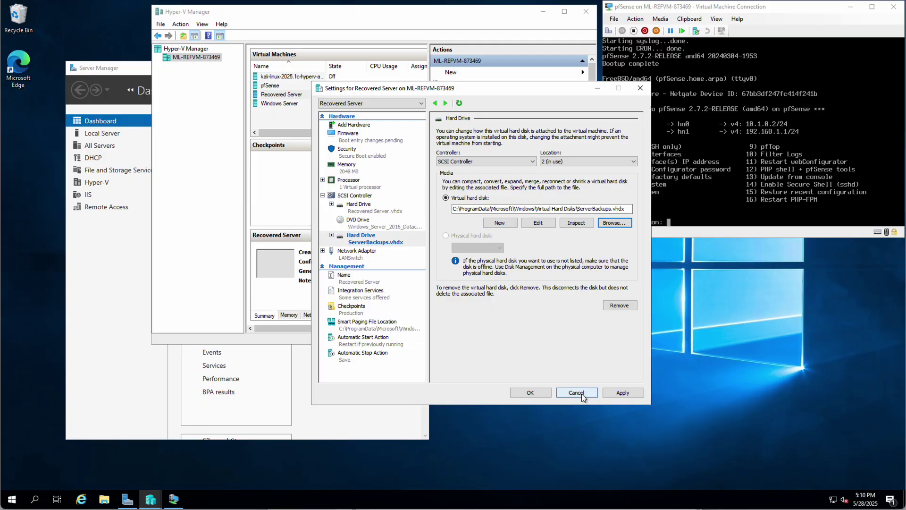
click(530, 392)
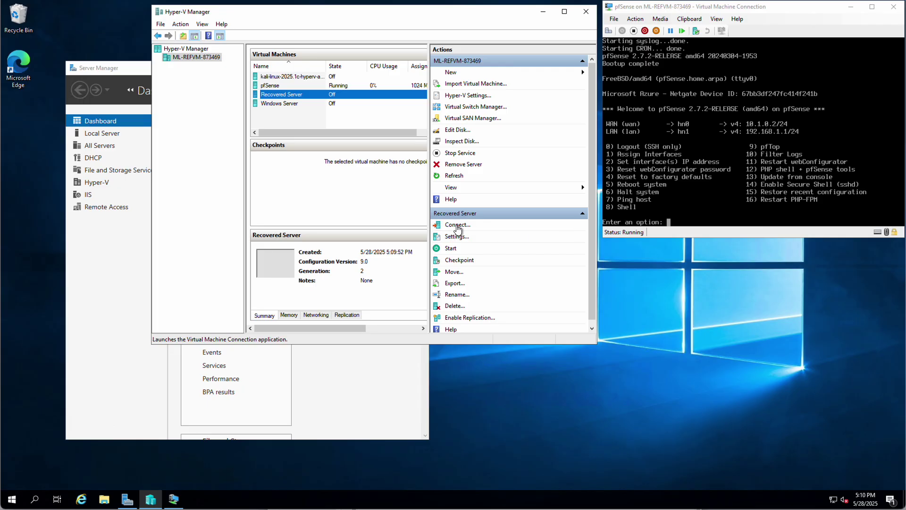
Step: Open the connection window for the Recovered Server virtual machine and reposition it over Hyper-V Manager
click(457, 225)
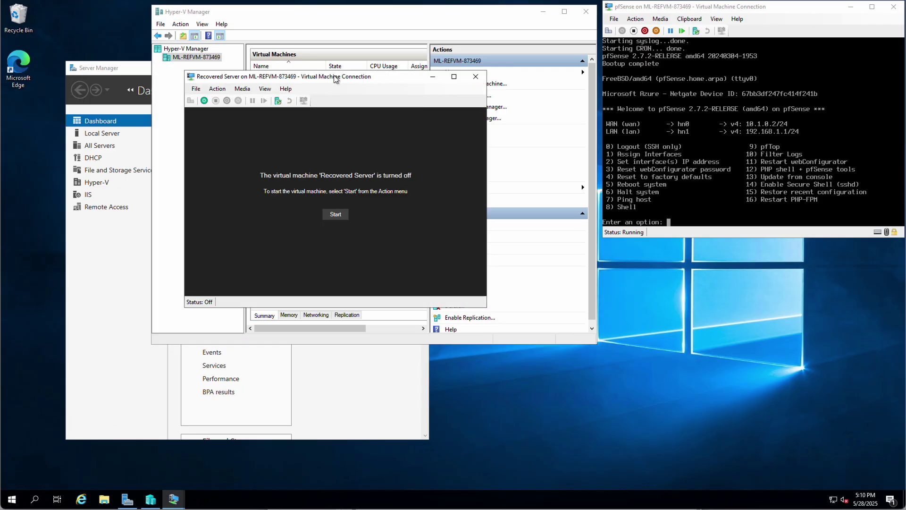
drag(335, 78, 601, 160)
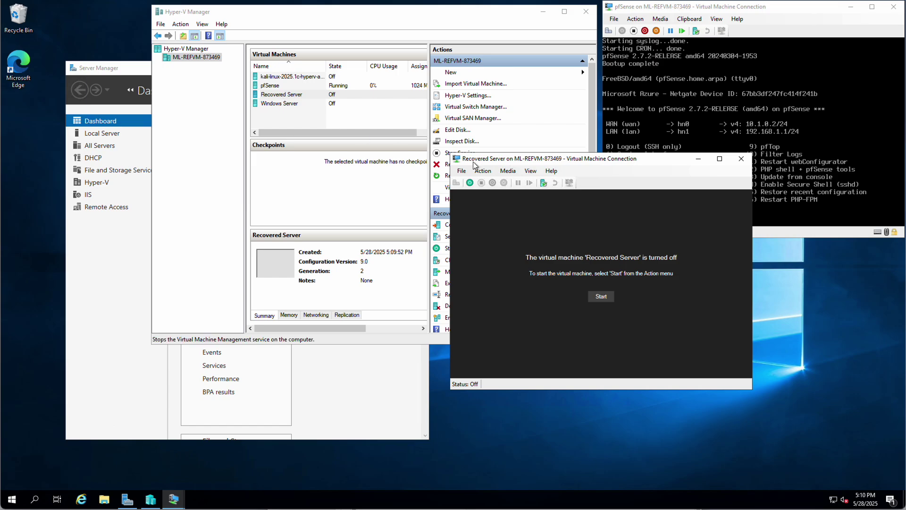
drag(519, 158, 231, 73)
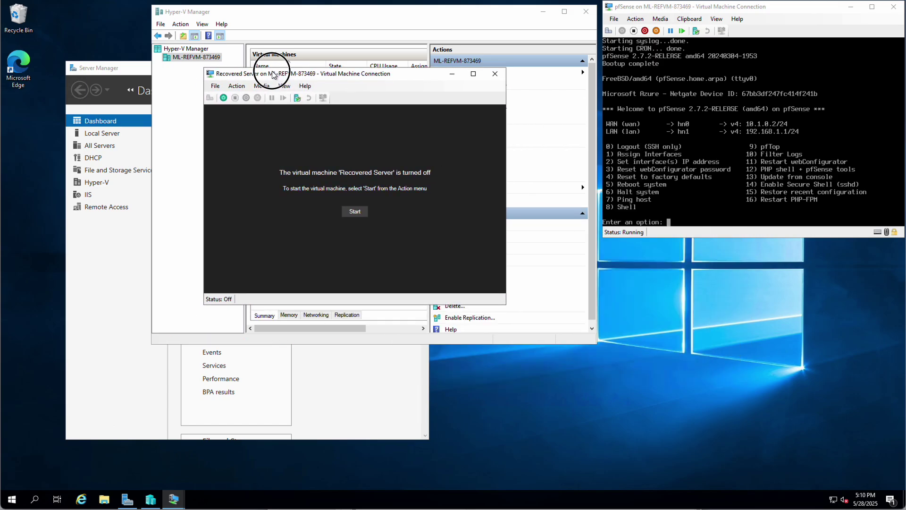
click(356, 213)
click(355, 212)
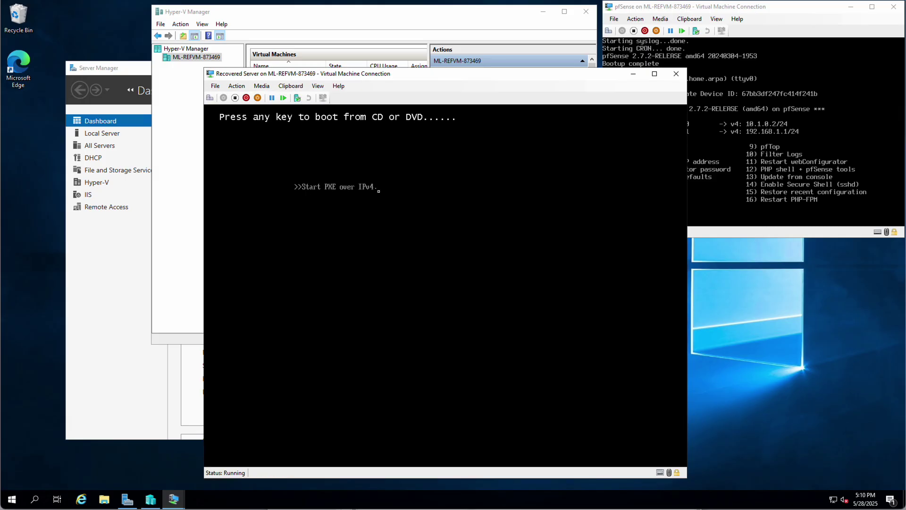
click(235, 98)
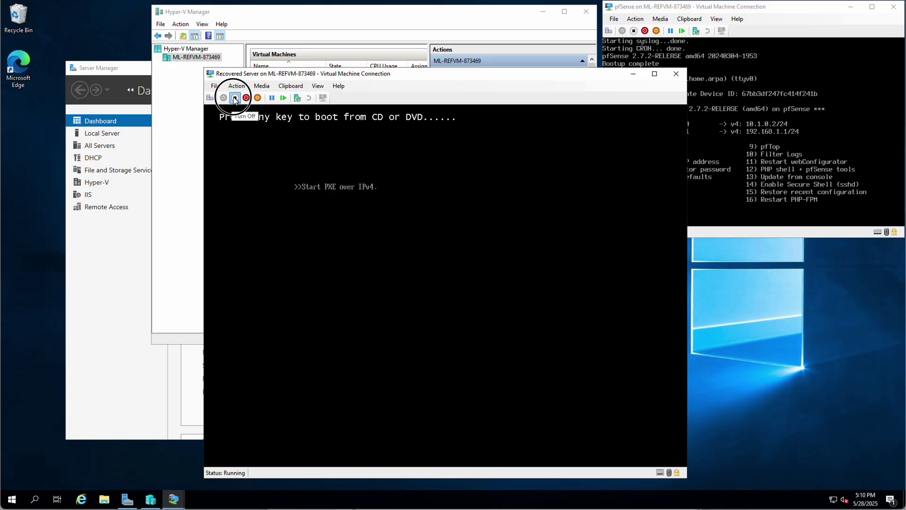
click(459, 290)
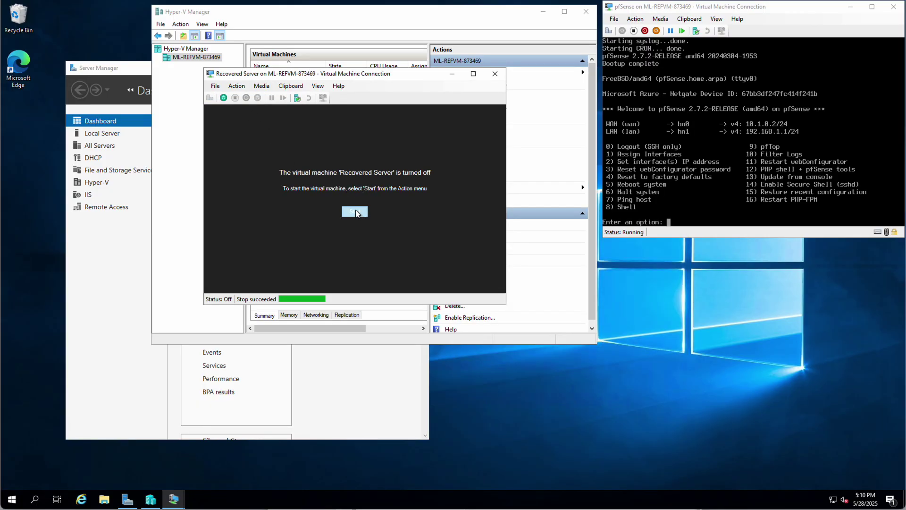
Step: Start the Recovered Server virtual machine and boot it from the Windows Server installation DVD
click(355, 211)
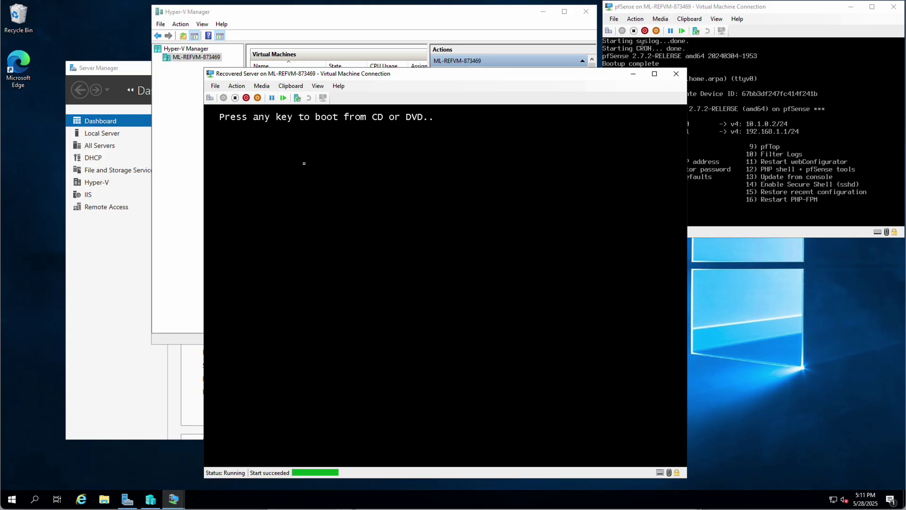
key(Return)
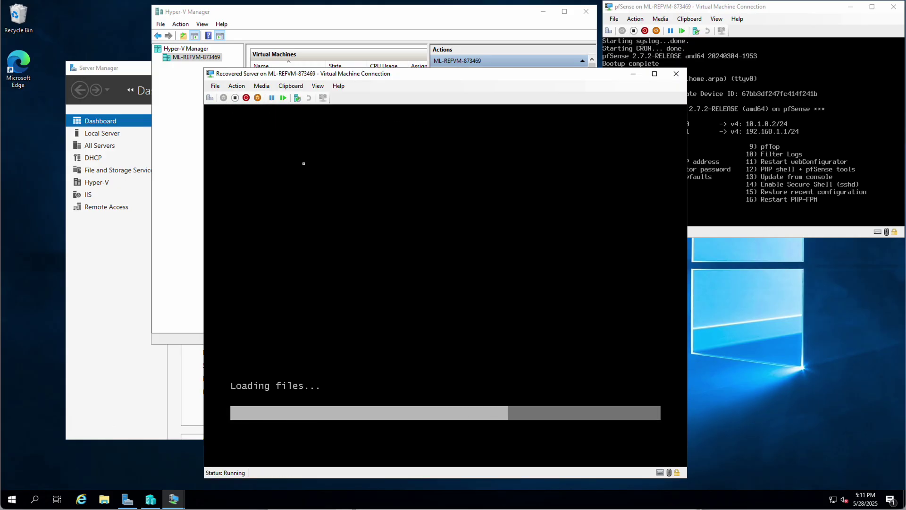
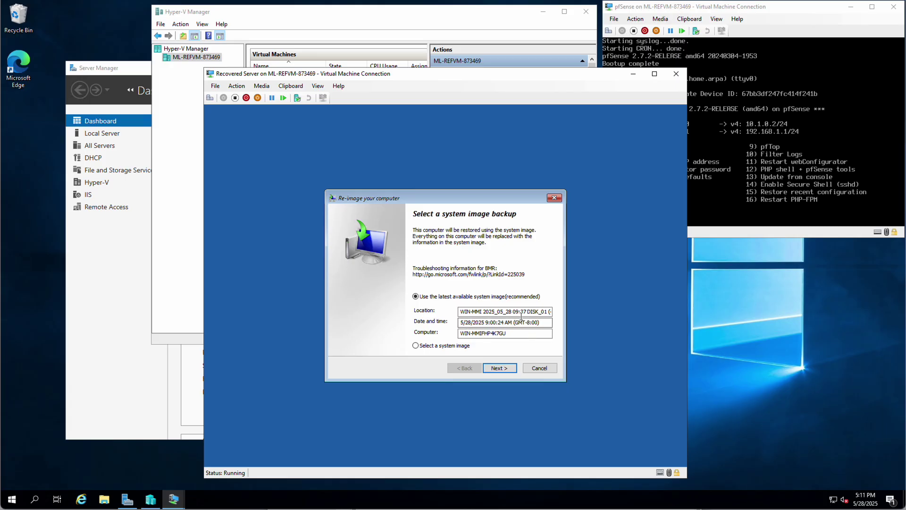
Step: Choose to select a system image instead of the latest one, and view the advanced options for locating backups
click(415, 345)
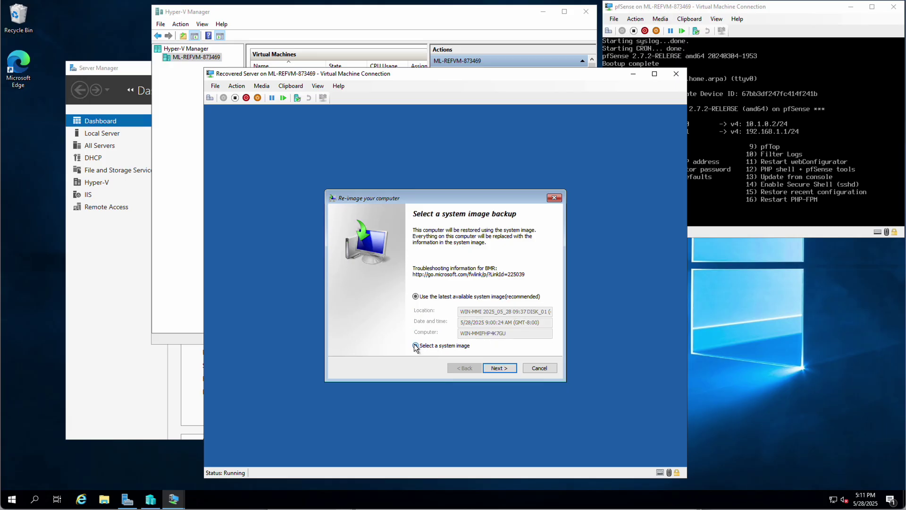
click(502, 366)
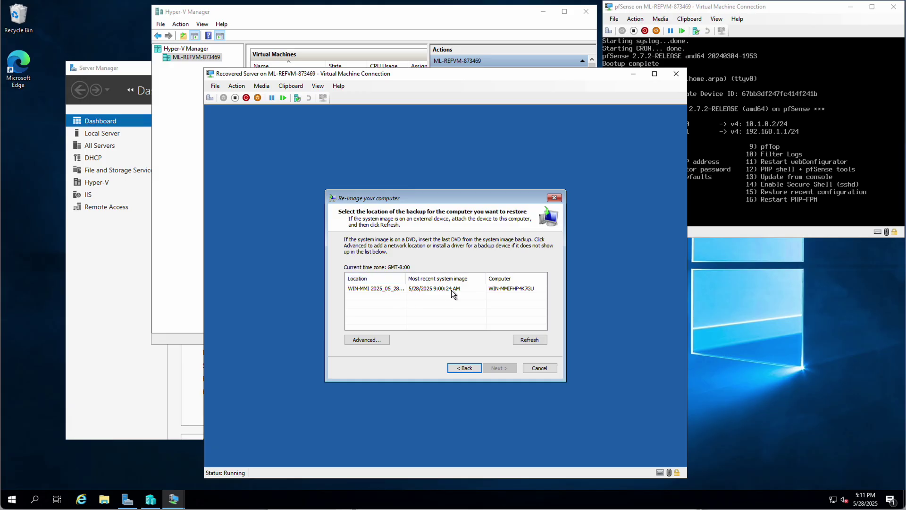
click(374, 340)
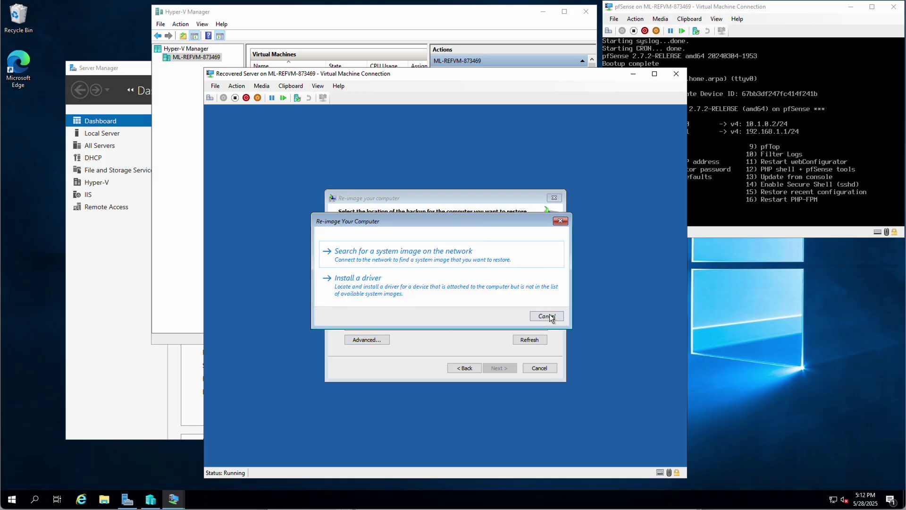
click(549, 315)
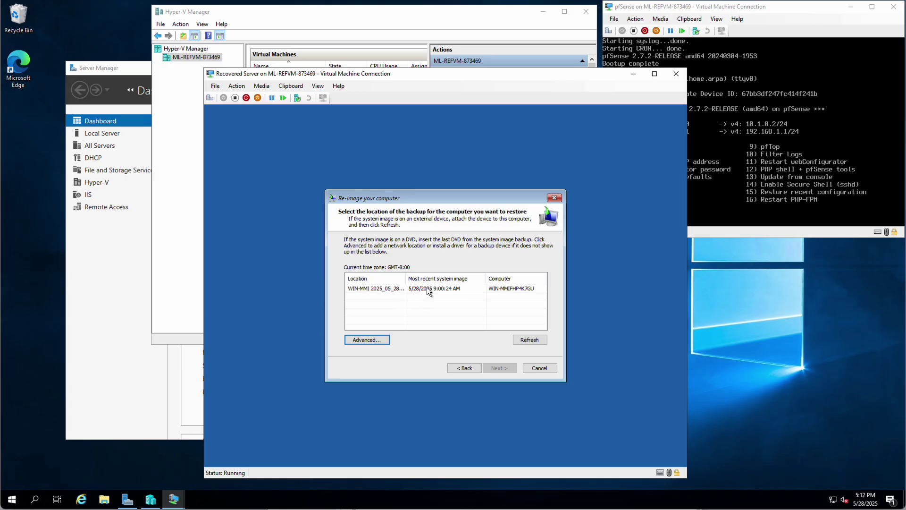
Step: Select the listed backup location and choose the 5/28/2025 8:38:22 AM system image to restore
click(426, 287)
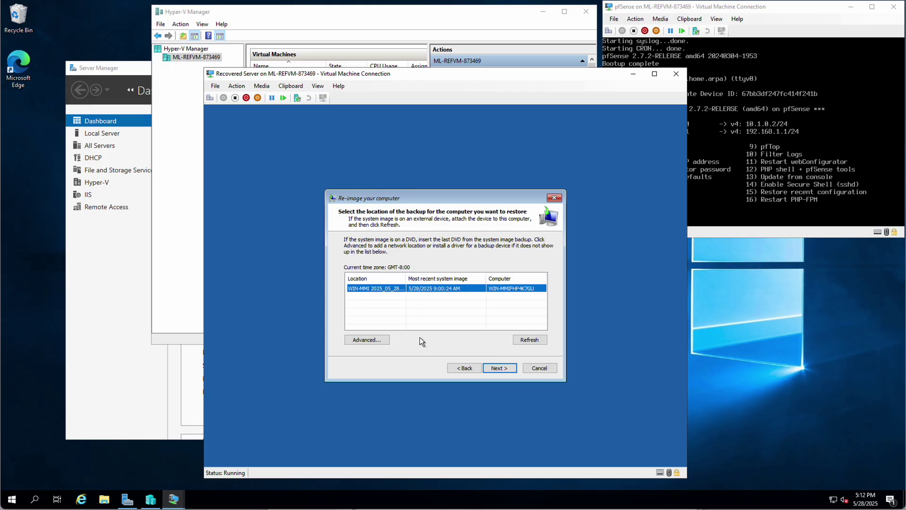
click(499, 368)
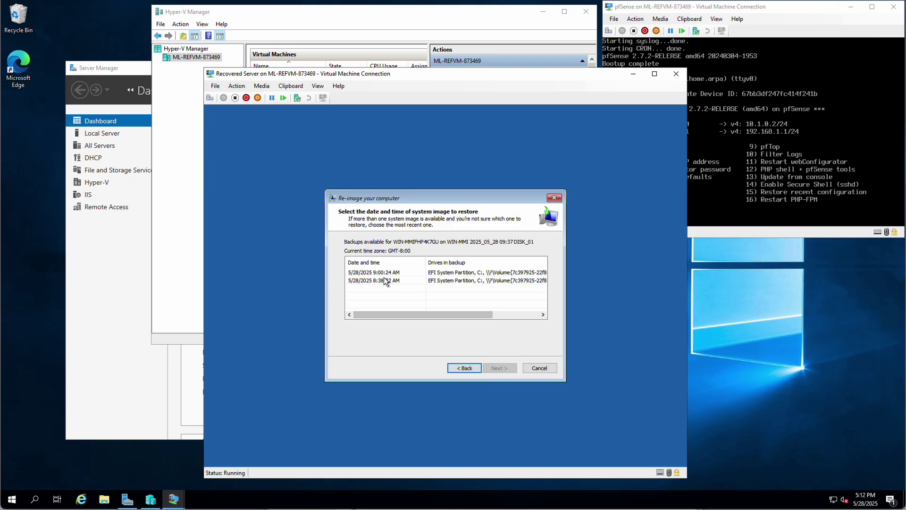
click(464, 367)
click(360, 286)
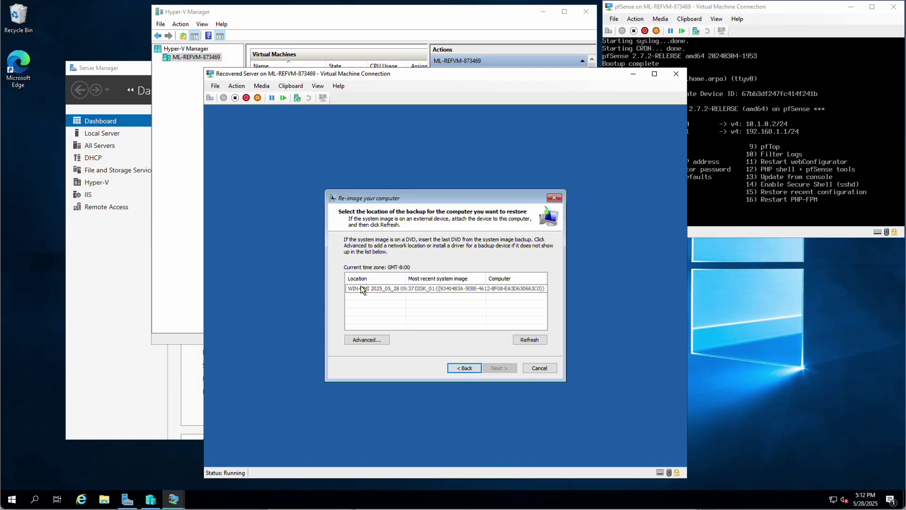
click(499, 368)
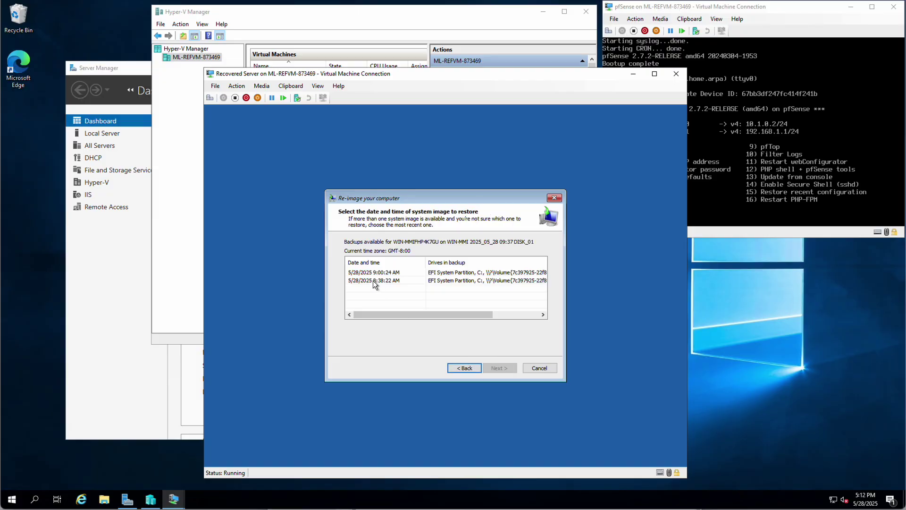
click(373, 280)
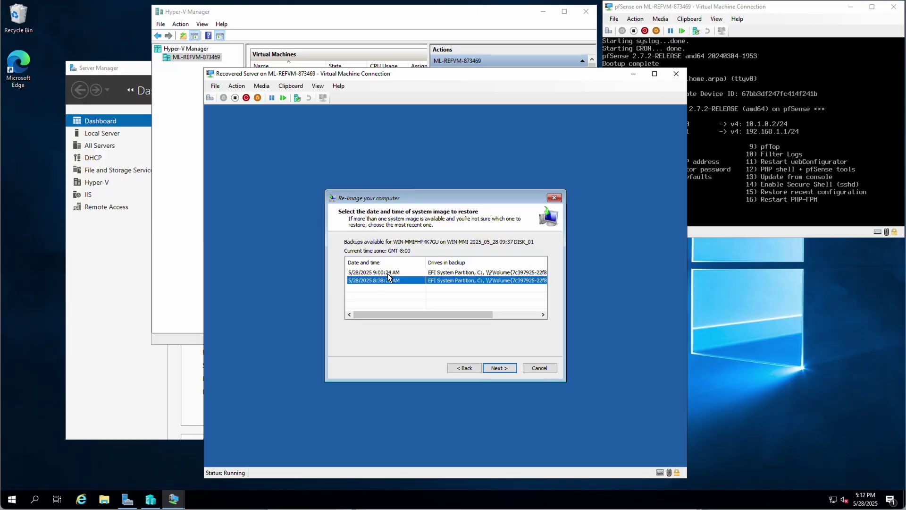
click(381, 272)
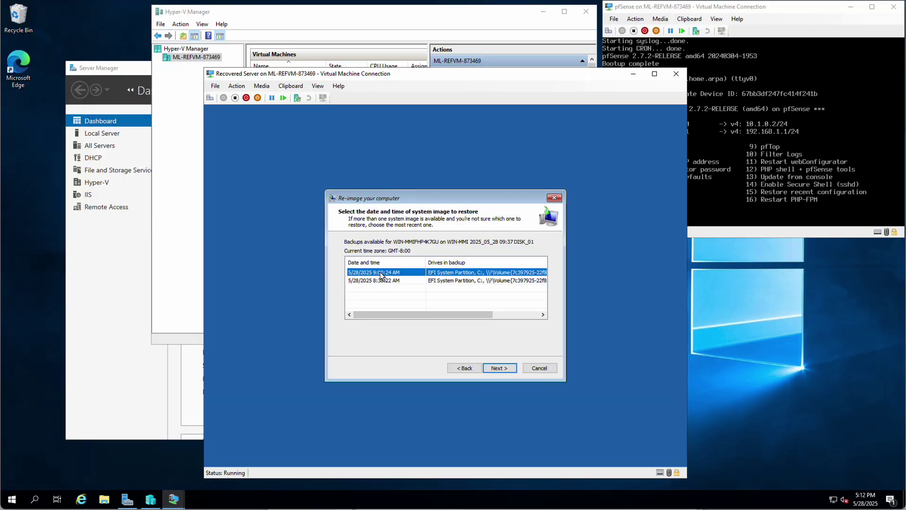
click(498, 367)
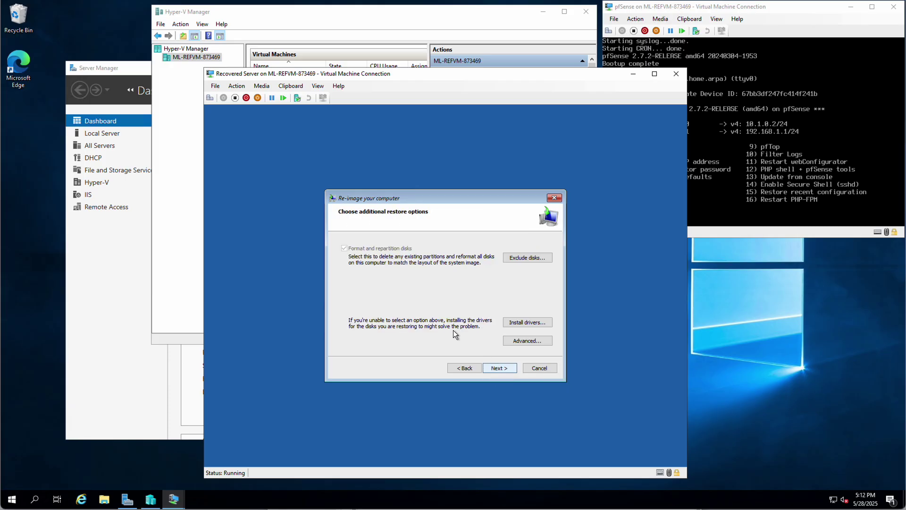
click(464, 368)
click(464, 367)
click(461, 368)
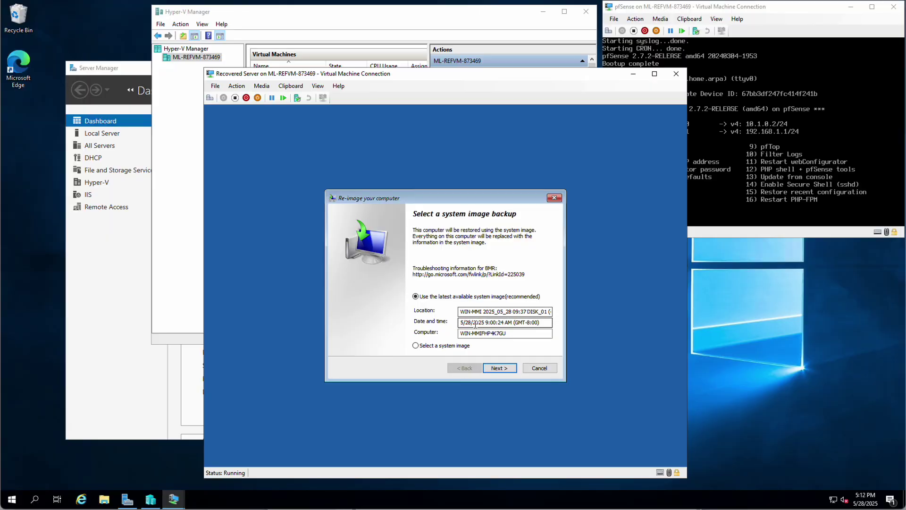
Step: Restore the computer from the latest available system image, accepting the formatting and replacement of all disks
click(500, 368)
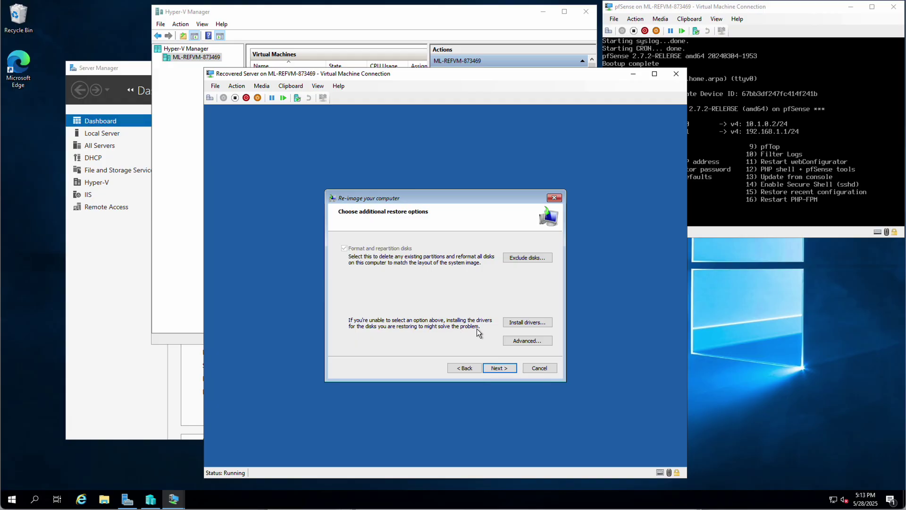
click(499, 368)
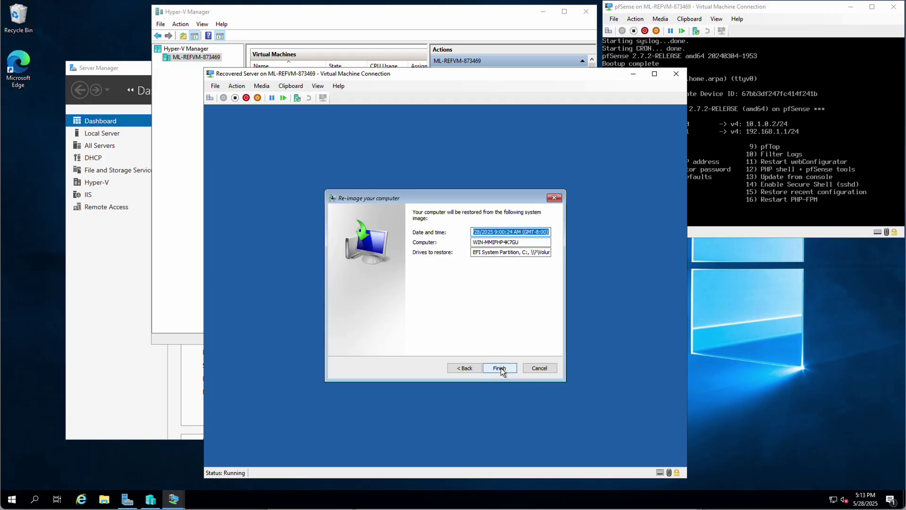
click(500, 367)
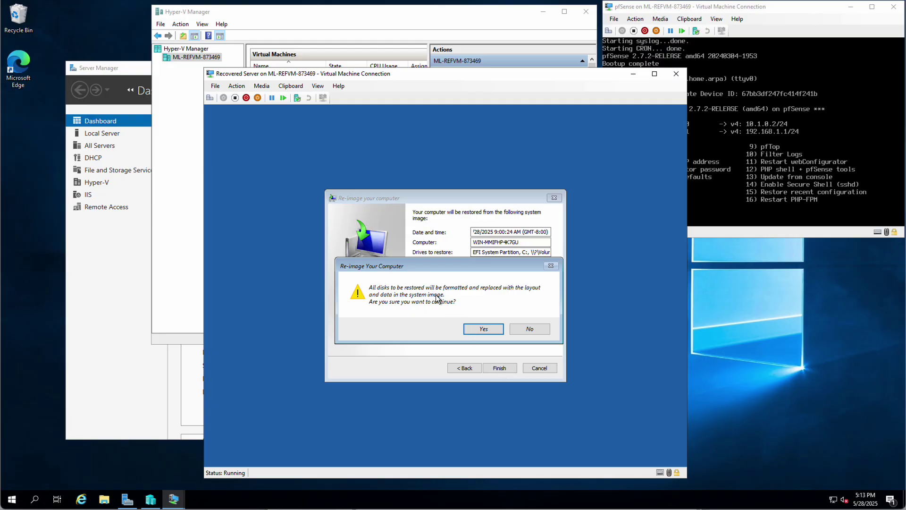
click(484, 329)
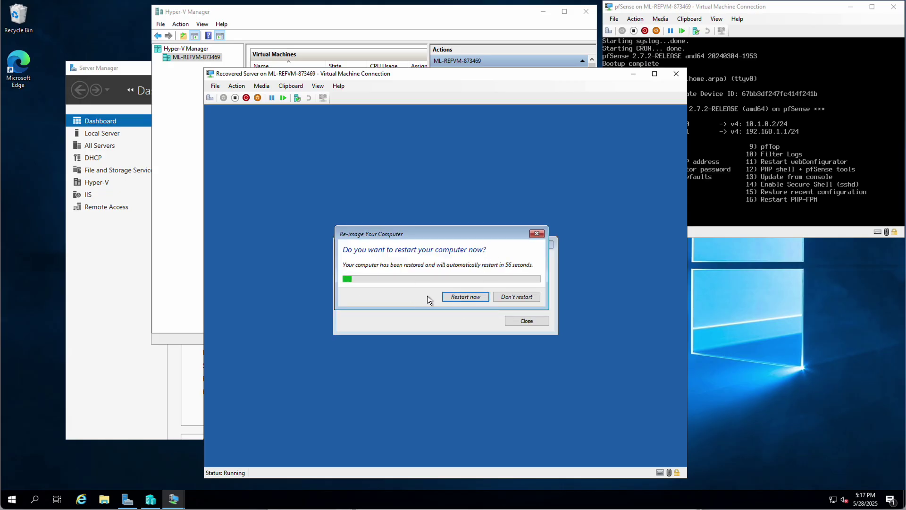
Step: Restart the restored server and sign in to the Administrator account with its password
click(469, 296)
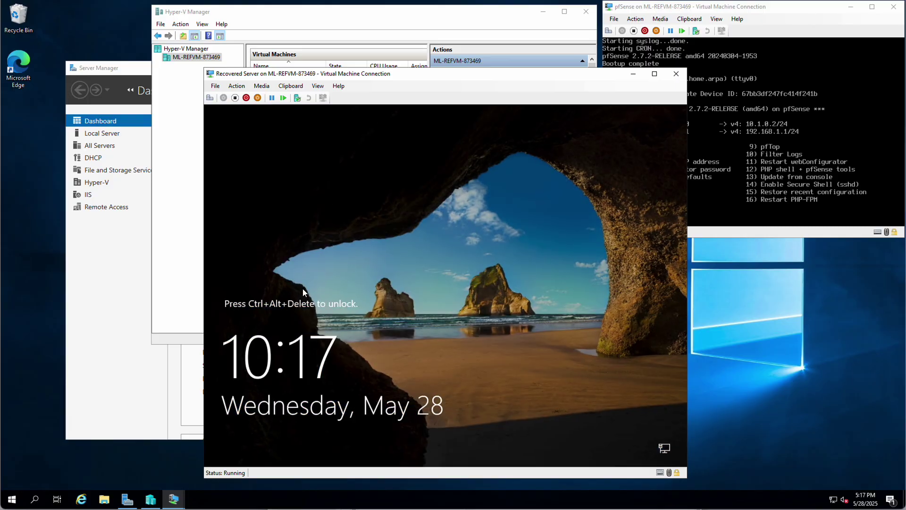
click(210, 98)
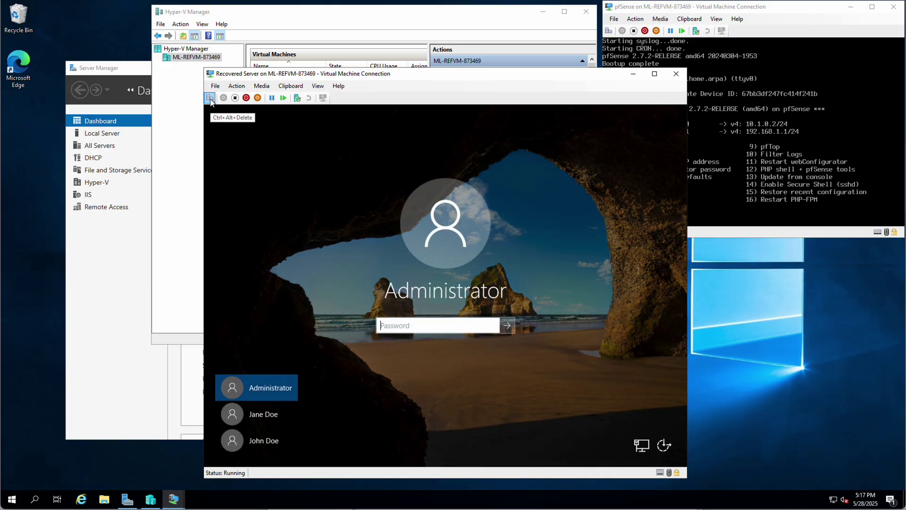
text(••••)
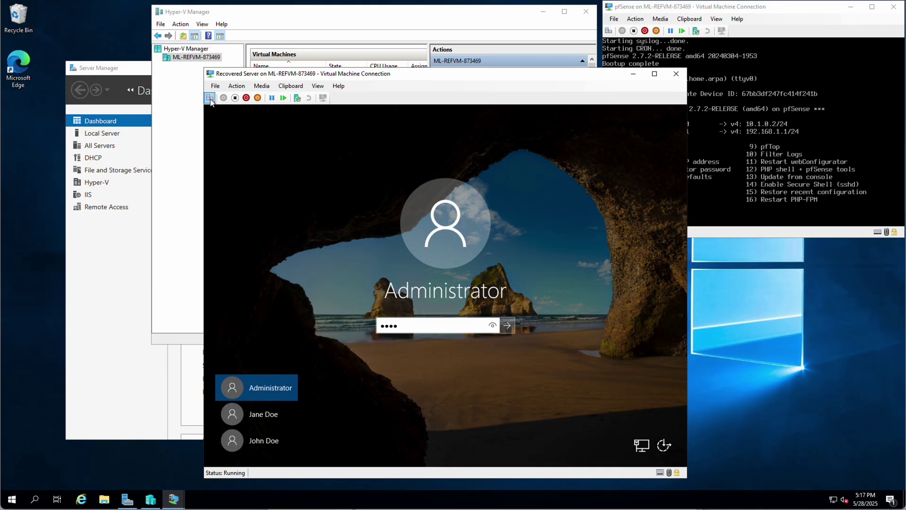
text(••••)
key(Return)
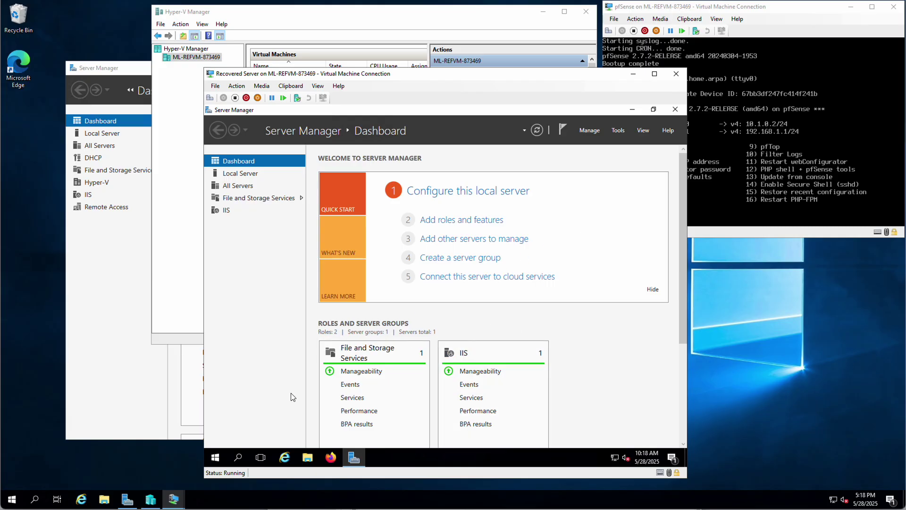
Step: Open Firefox on the recovered server and move its connection window clear of the Hyper-V virtual machine list
click(332, 458)
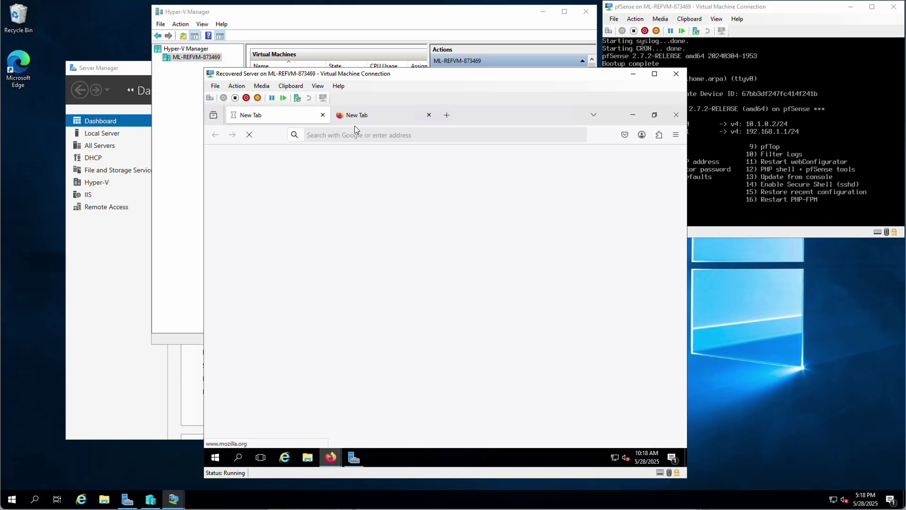
mouse_move(353, 457)
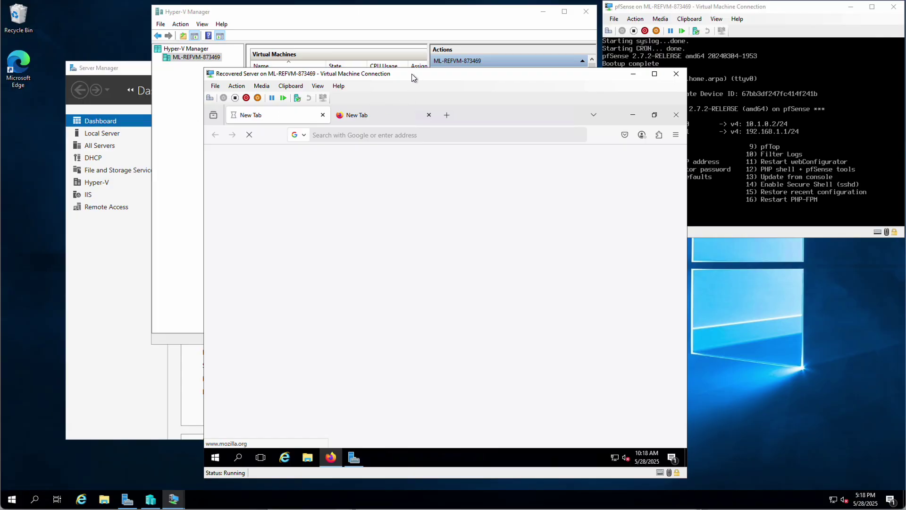
drag(411, 73, 606, 13)
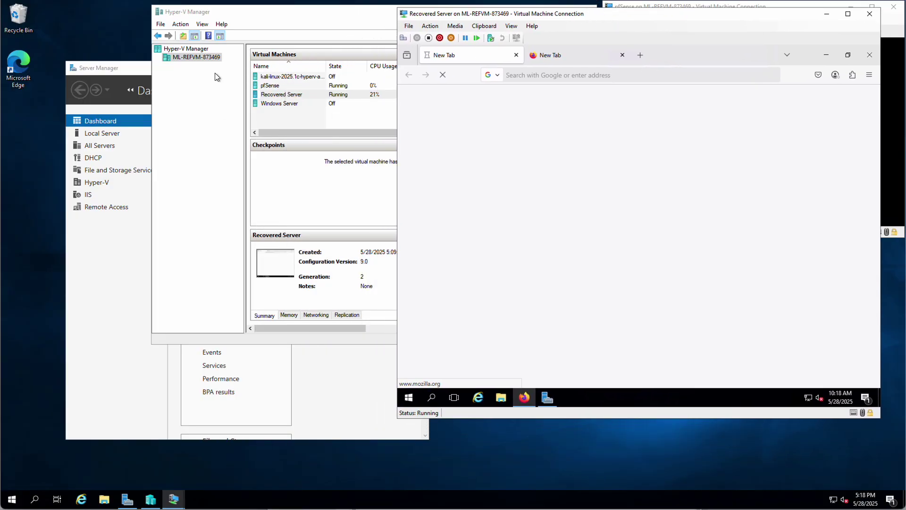
Step: Launch Microsoft Edge on the host and close Firefox on the recovered server
click(17, 60)
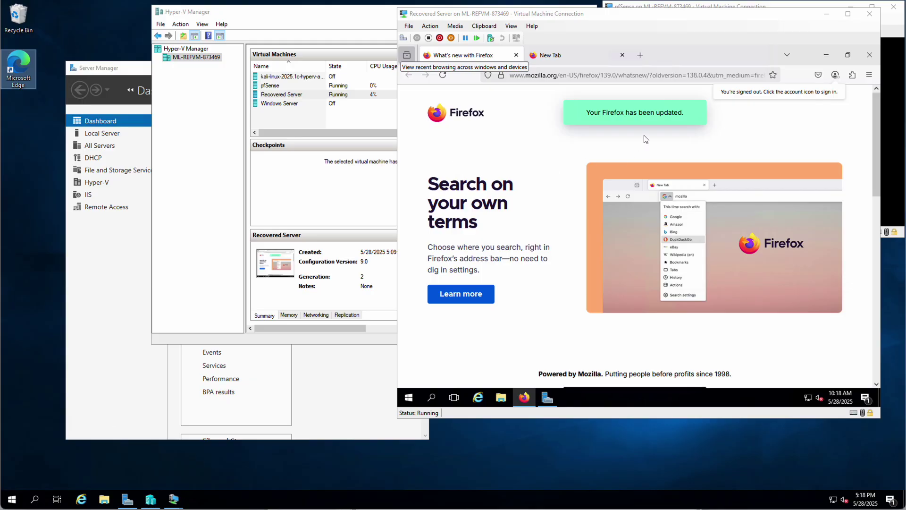
click(658, 97)
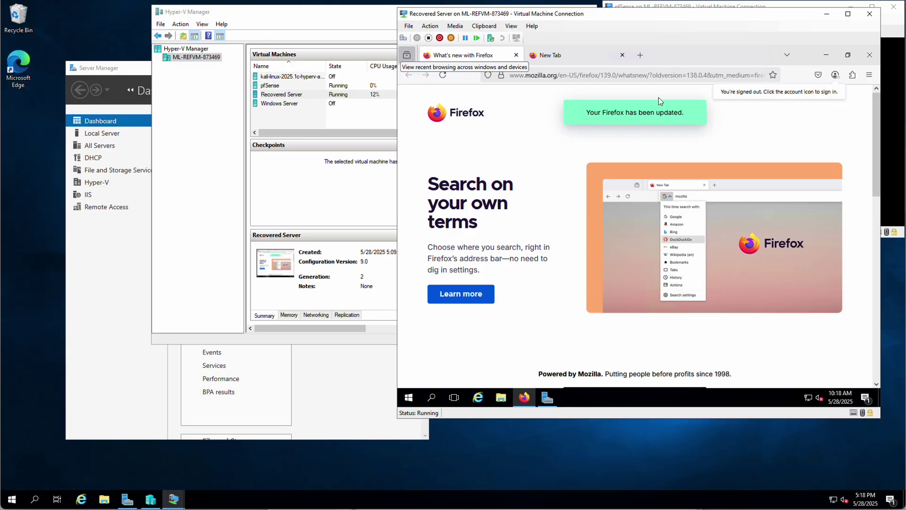
click(515, 55)
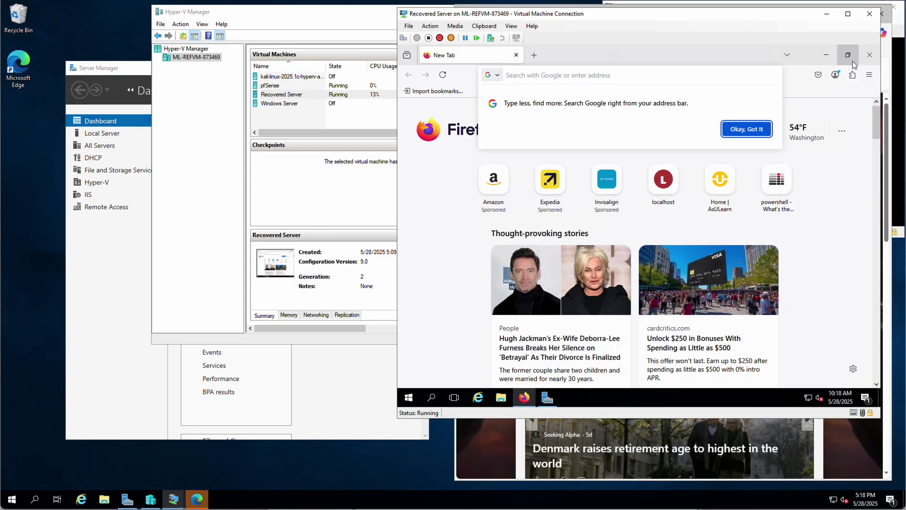
click(871, 56)
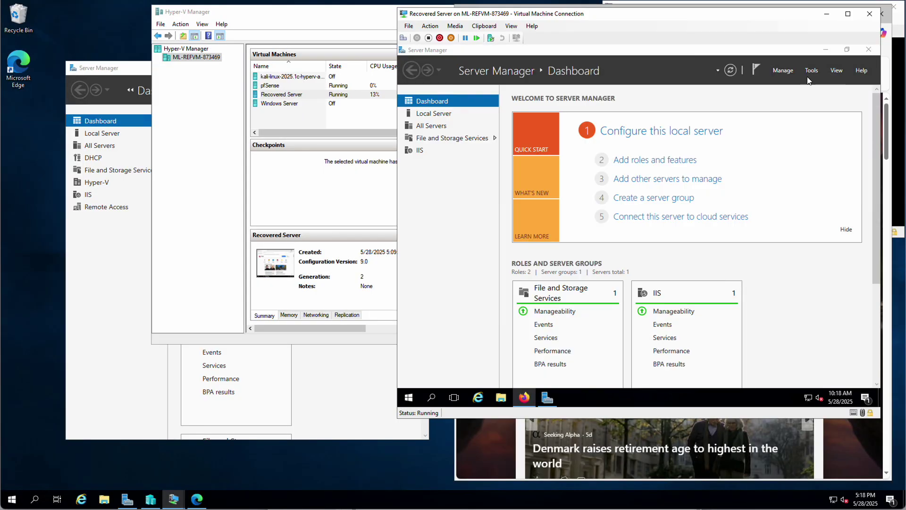
Step: Bring the host's Edge window forward, move it beside the Recovered Server window, and close the news article tab
click(602, 429)
drag(693, 17, 303, 25)
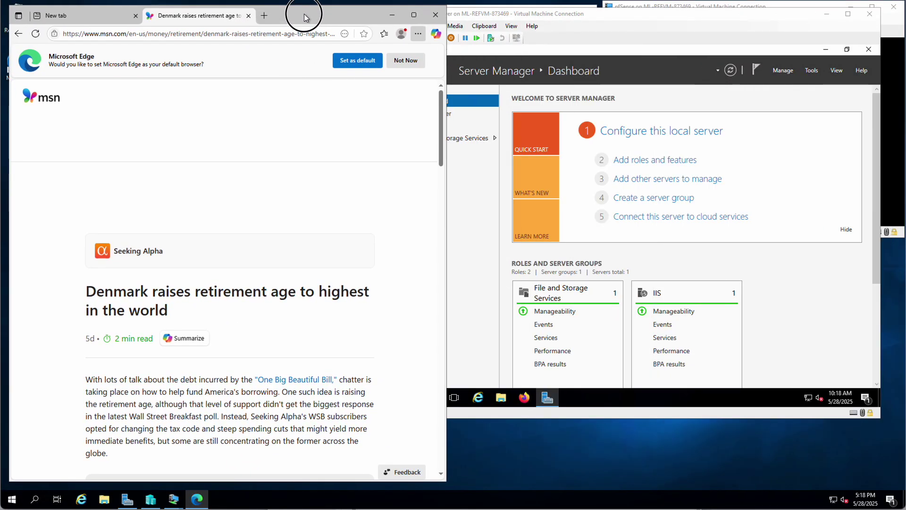
click(249, 16)
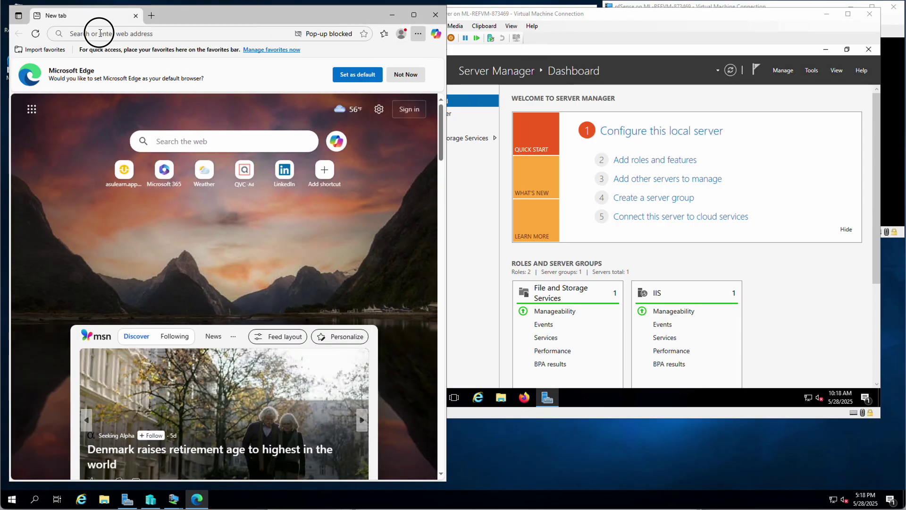
Step: Request the page 192.168.1.2/testform.aspx in Edge to test the recovered web server
click(100, 33)
text(192.1)
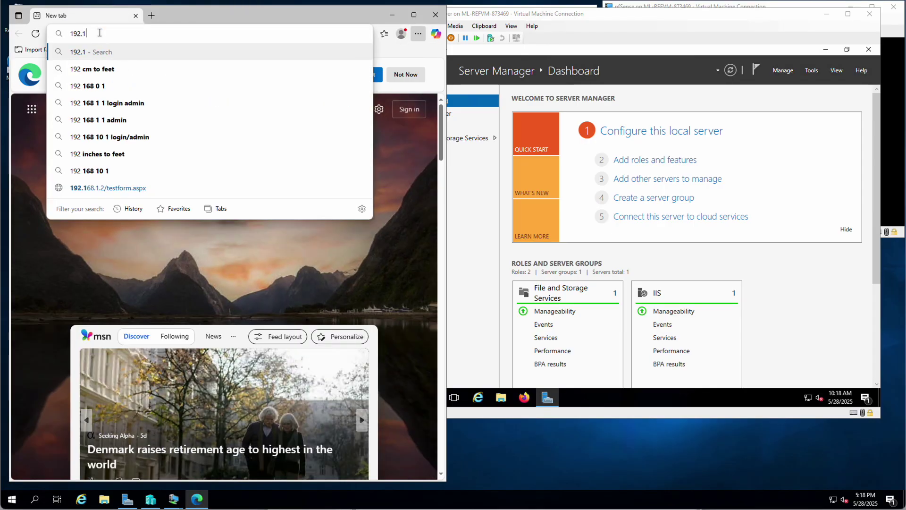
text(68.1.2)
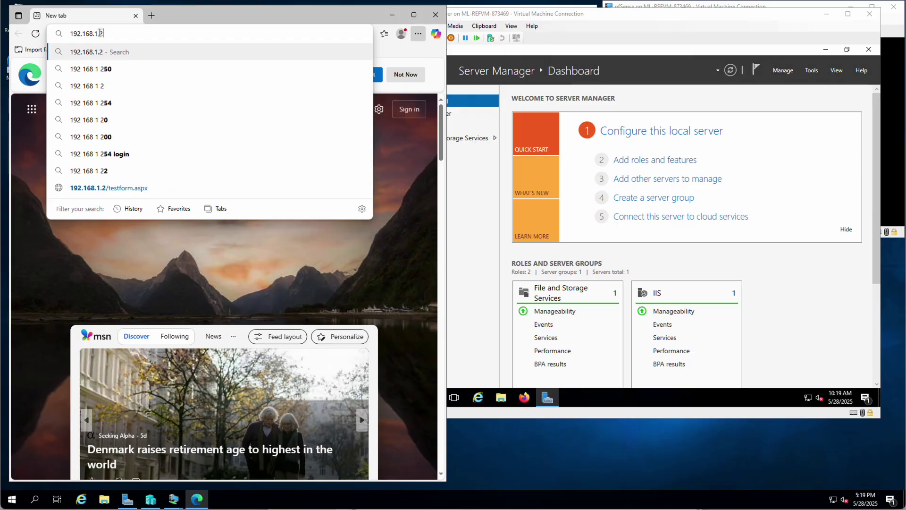
click(111, 188)
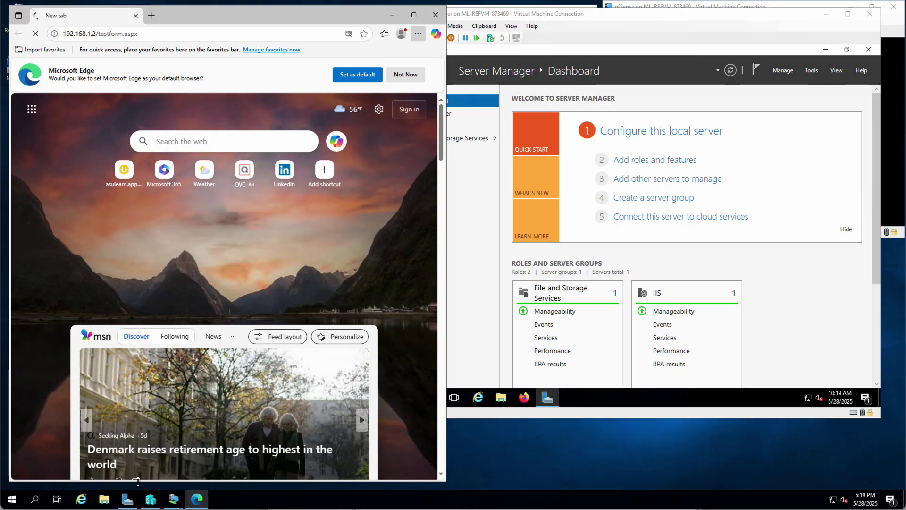
Step: In the host's File Explorer, map drive Z: to the network folder \\192.168.1.2\CIS, connecting with different credentials
click(103, 502)
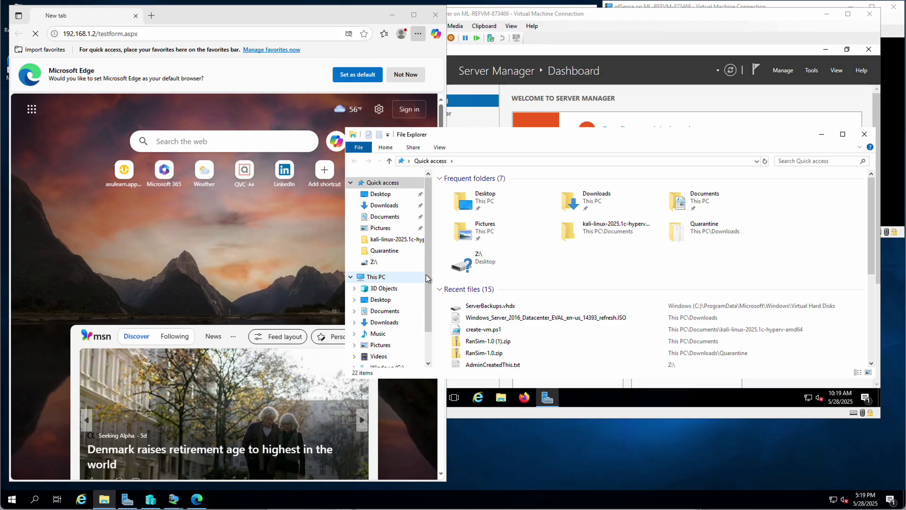
drag(426, 276, 428, 324)
right_click(373, 352)
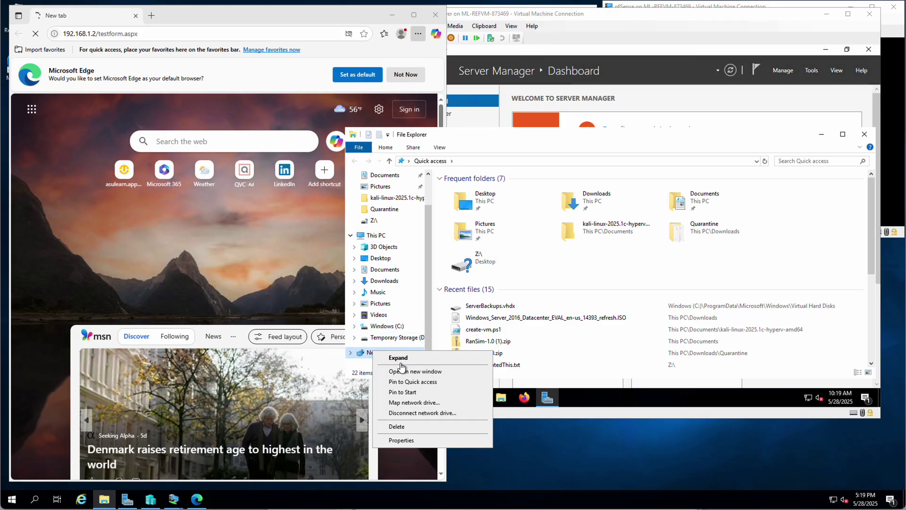
click(434, 402)
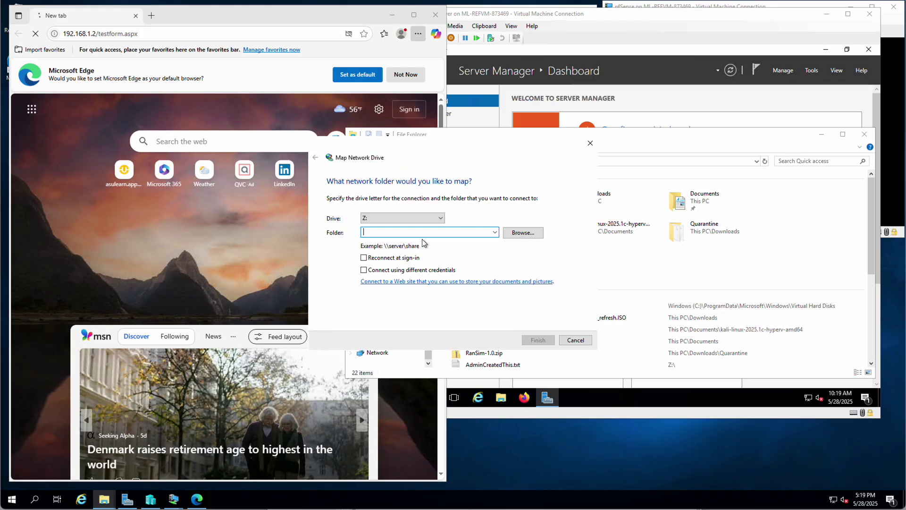
text(\19)
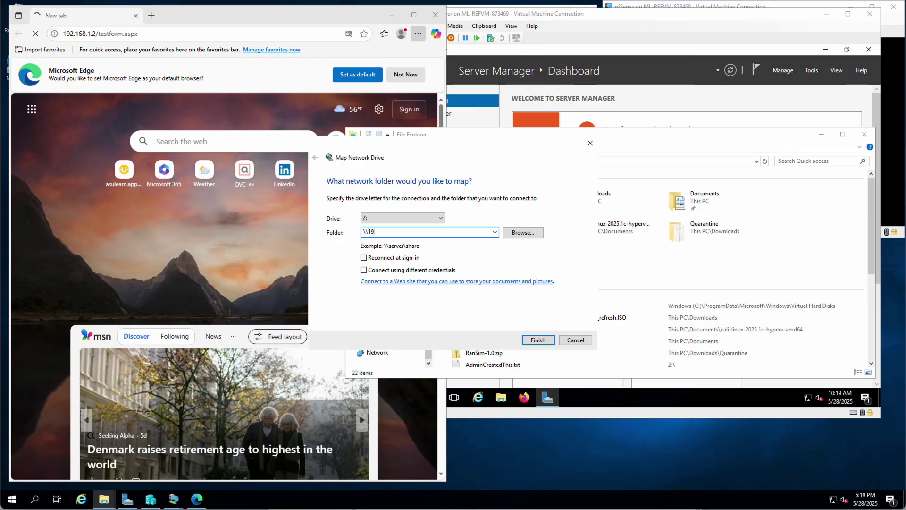
text(2.168.1.2\CIS)
click(388, 272)
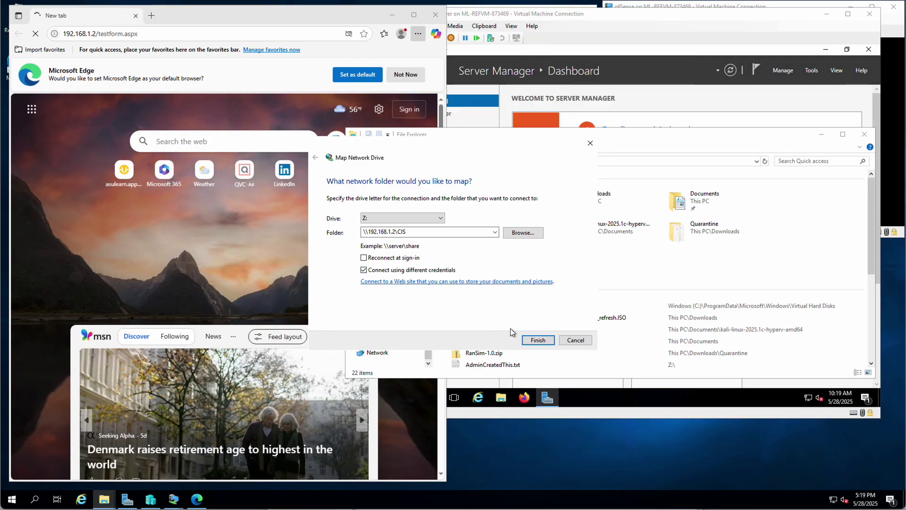
click(537, 336)
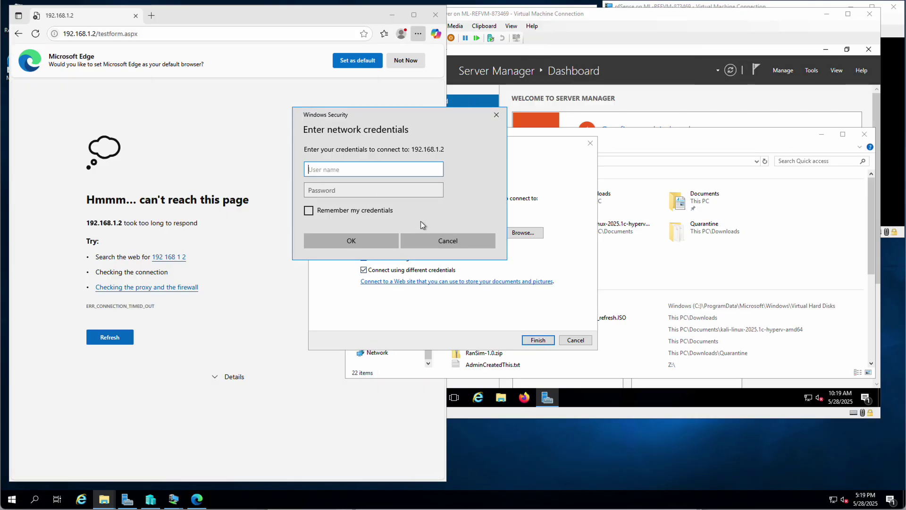
Step: Enter the account's user name and password as the network credentials for 192.168.1.2 and submit them
text(JohnDoe)
key(Tab)
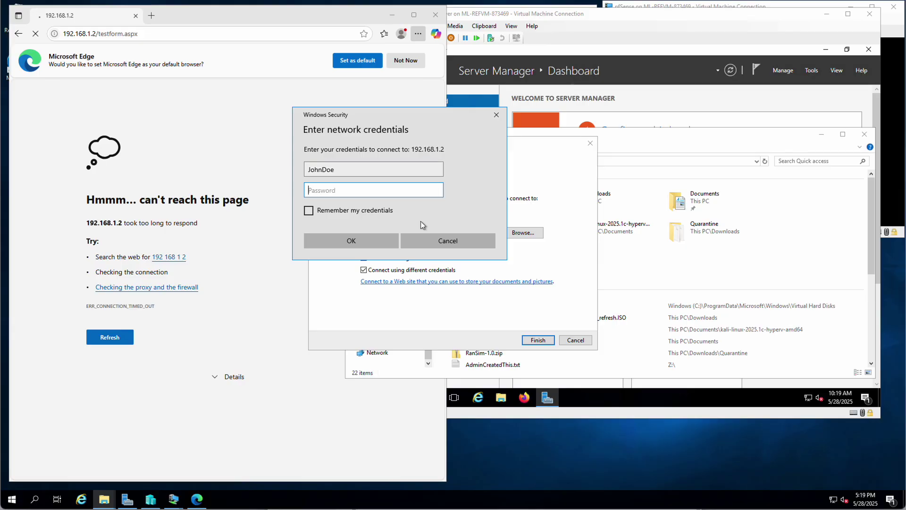
text(*******)
key(BackSpace)
key(BackSpace)
key(BackSpace)
key(BackSpace)
key(BackSpace)
key(BackSpace)
key(BackSpace)
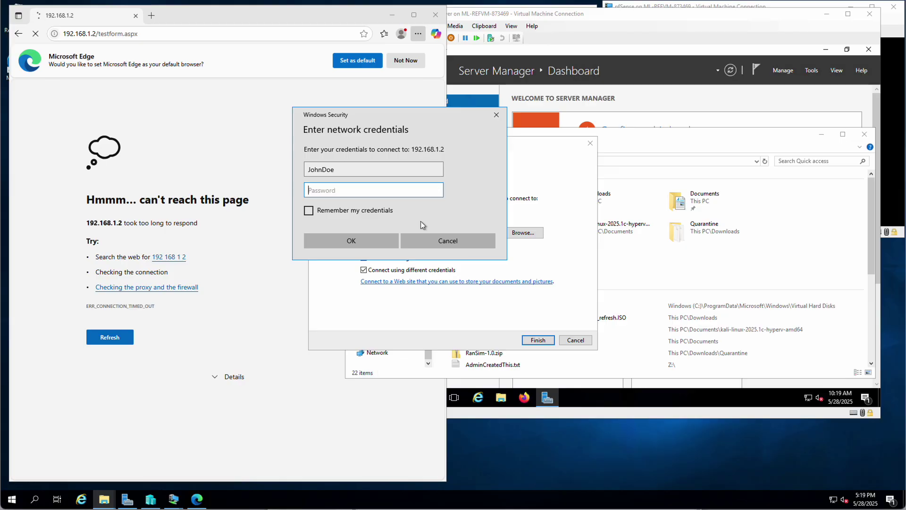
text(*********)
click(345, 240)
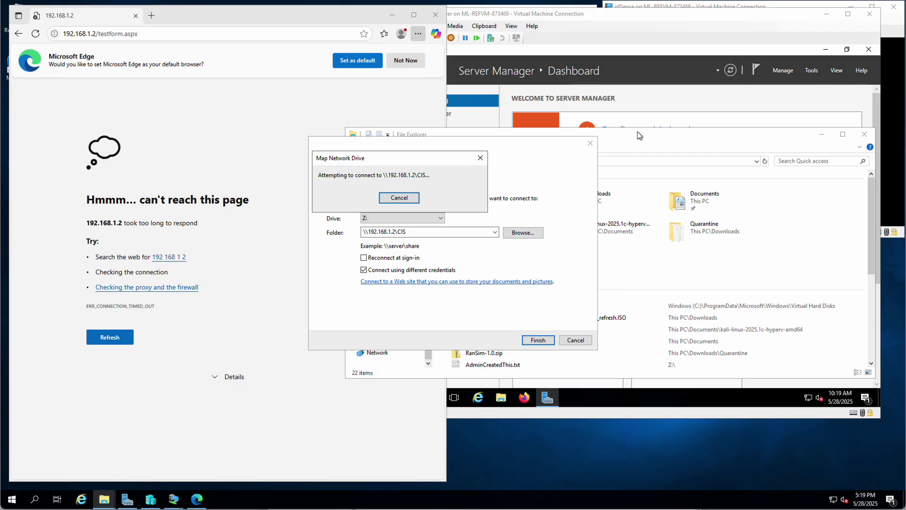
Step: Open Network and Sharing Center on the Recovered Server, dismissing the host's network error and moving its Map Network Drive dialog clear
click(703, 14)
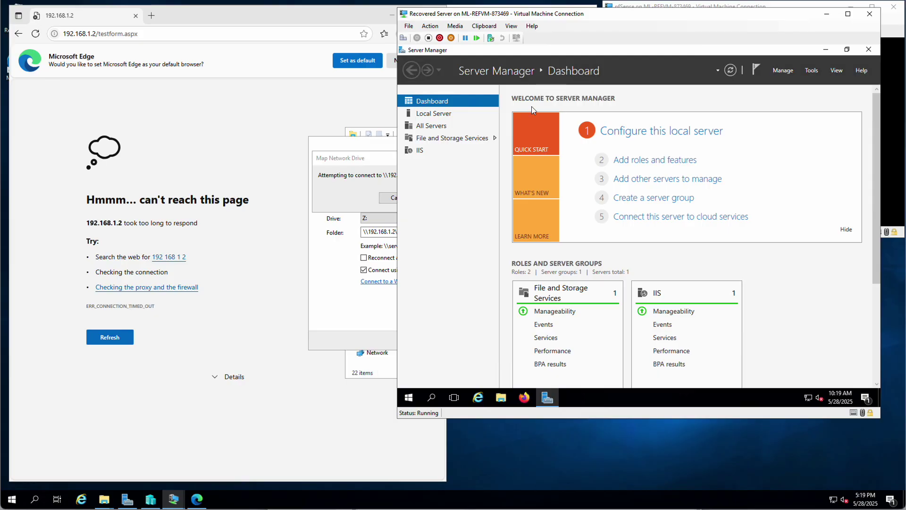
right_click(810, 399)
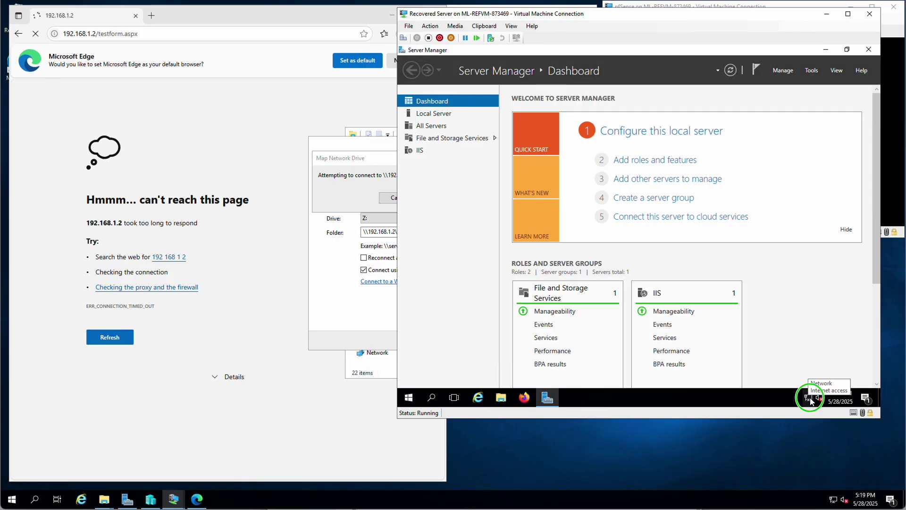
click(729, 397)
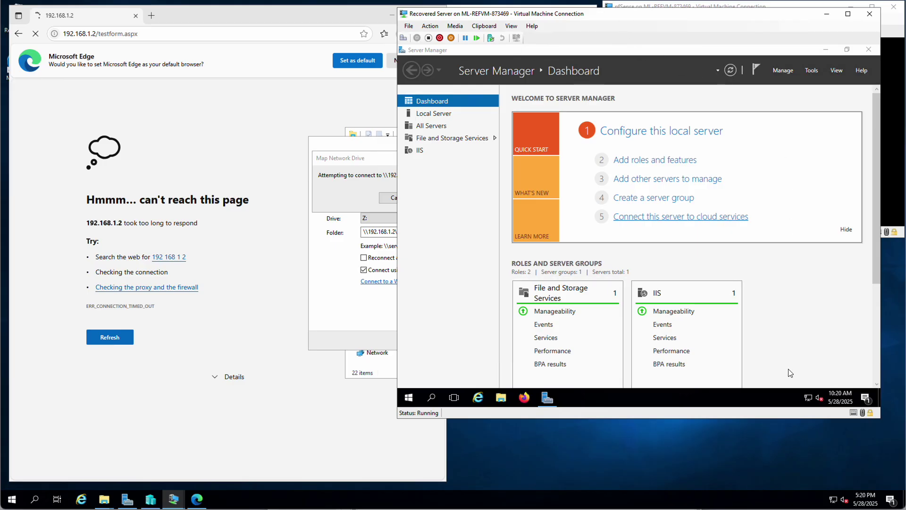
right_click(810, 399)
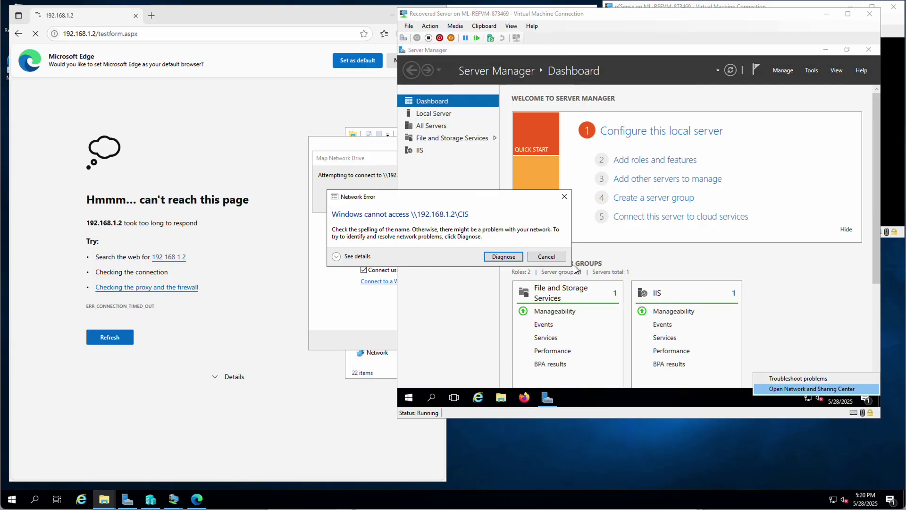
click(546, 257)
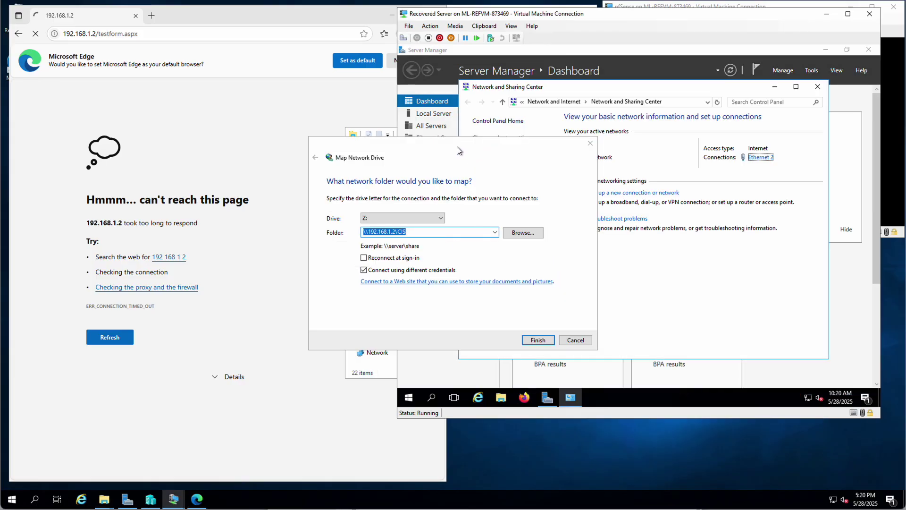
drag(456, 146, 241, 122)
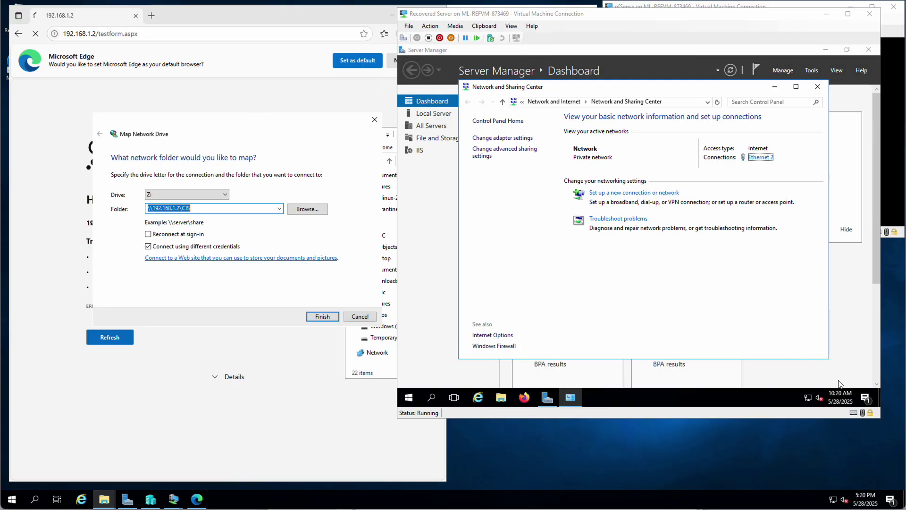
Step: Open the Internet Protocol Version 4 (TCP/IPv4) properties of the Recovered Server's Ethernet 2 connection
right_click(809, 400)
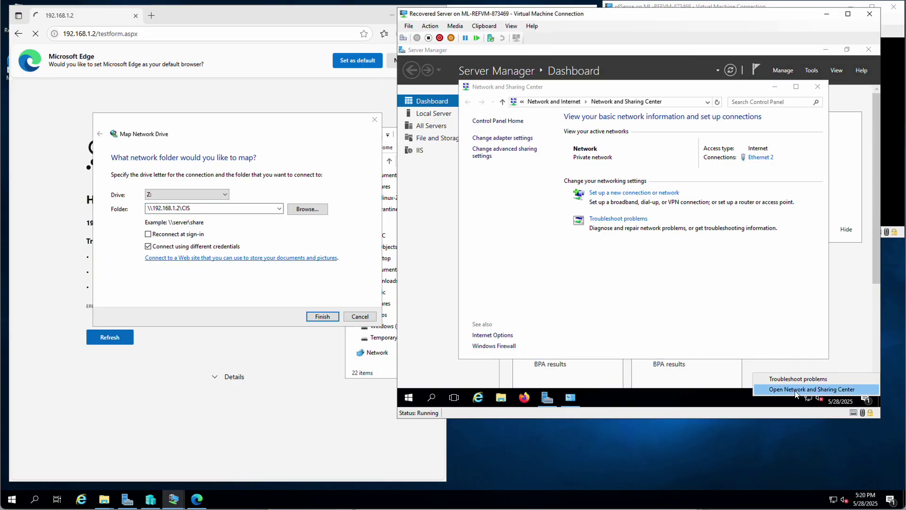
click(774, 175)
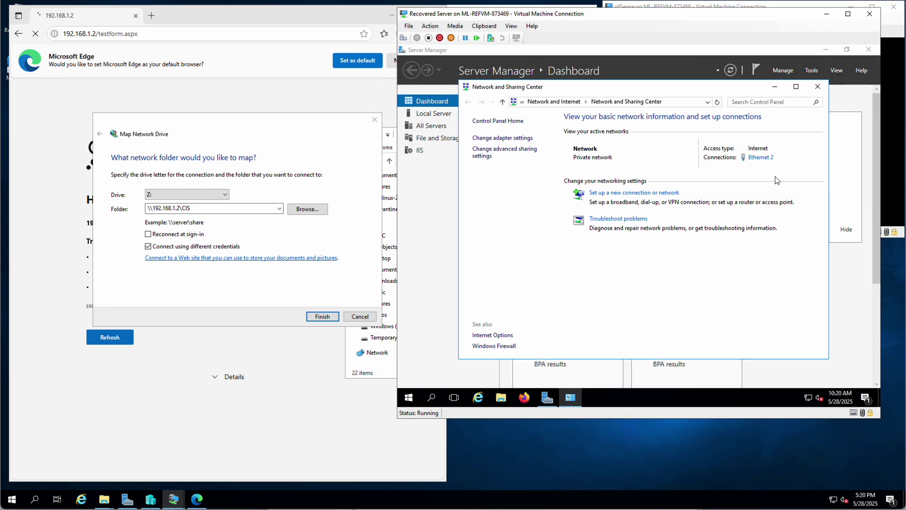
click(757, 160)
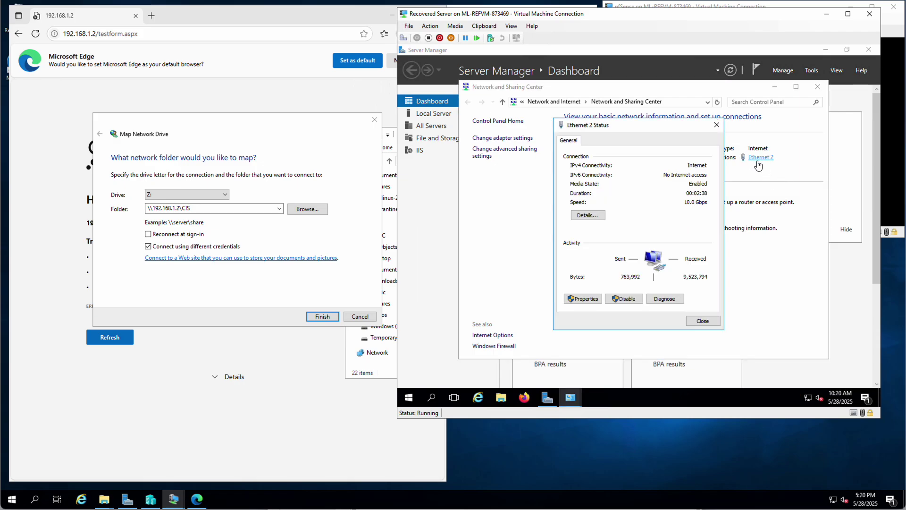
click(582, 299)
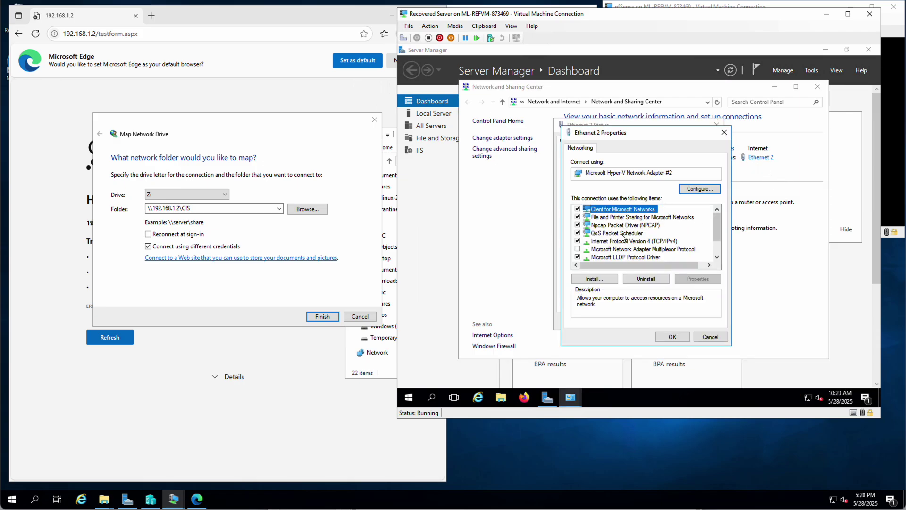
click(613, 241)
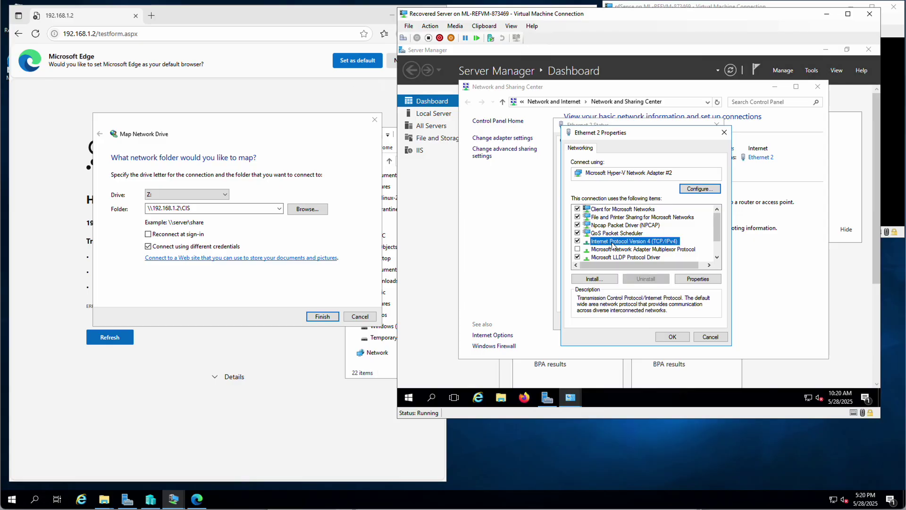
click(702, 280)
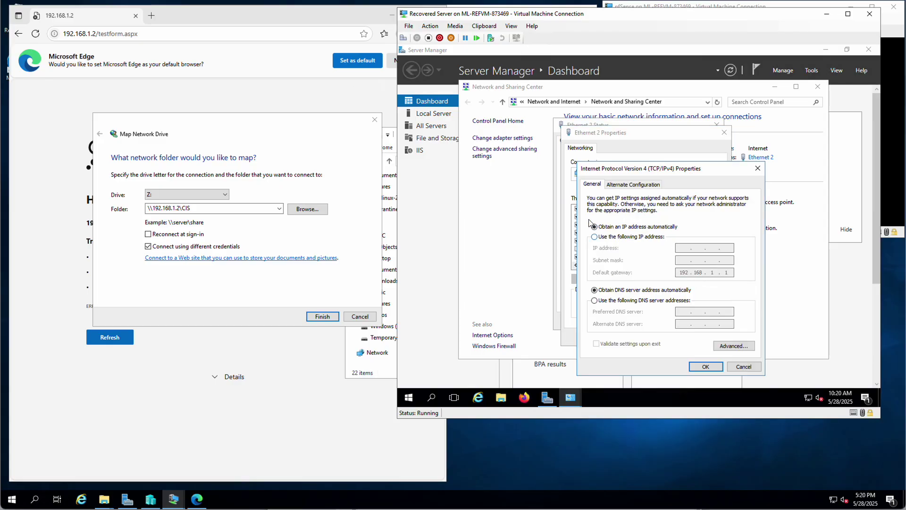
Step: Set a static IPv4 address of 192.168.1.2 with subnet mask 255.255.255.0 and preferred DNS server 192.168.1.1
click(594, 236)
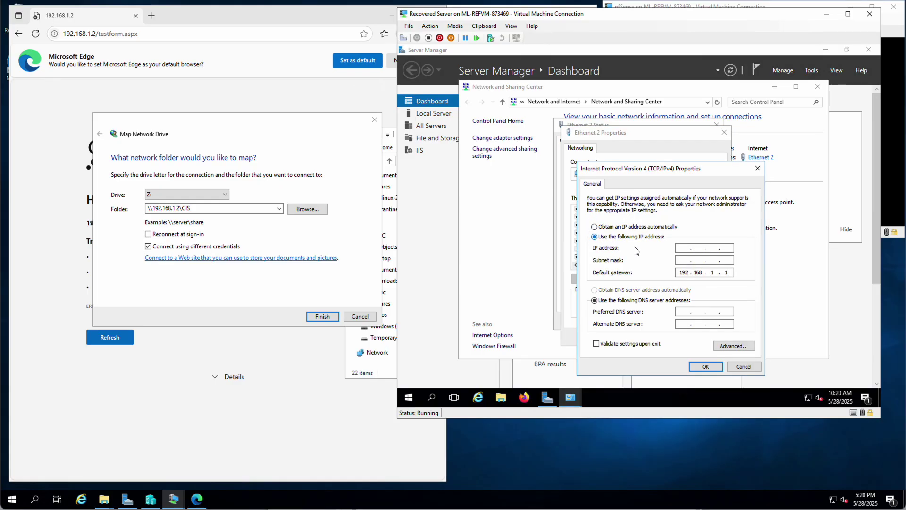
click(686, 248)
click(683, 260)
click(191, 208)
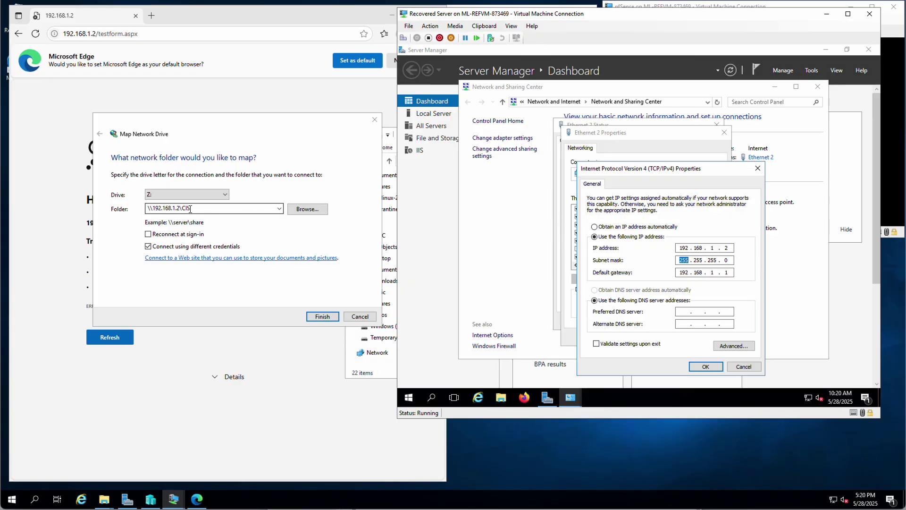
click(682, 312)
text(192 . 168 . 1 . 1)
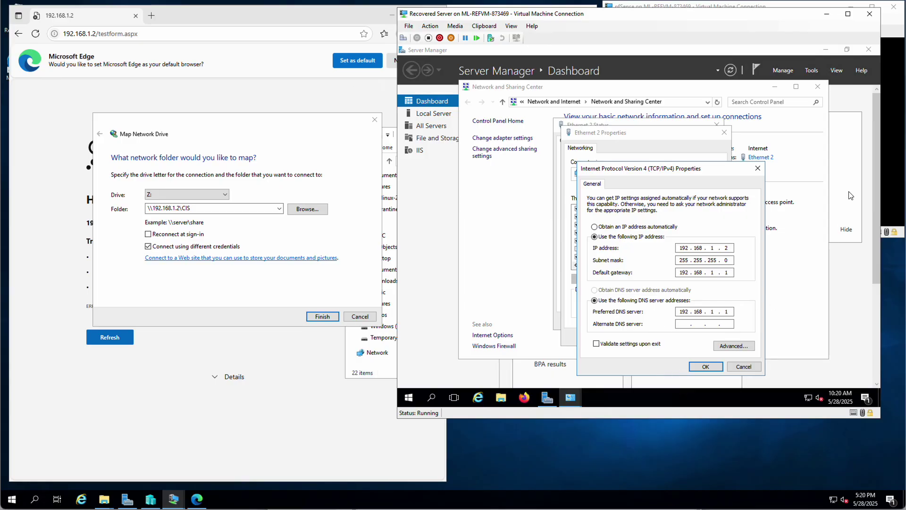
Step: Check the LAN address on the pfSense console, then apply the IPv4 settings and remove the absent adapter's static IP configuration
click(885, 106)
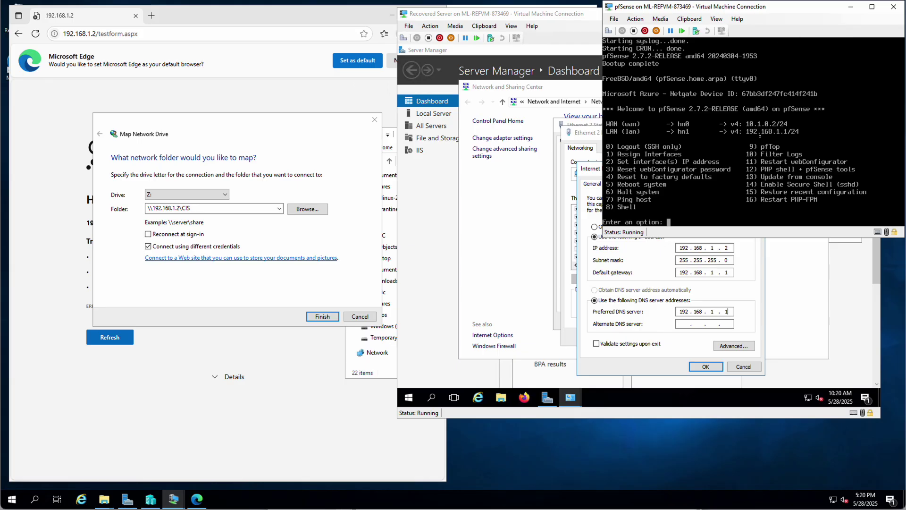
click(738, 289)
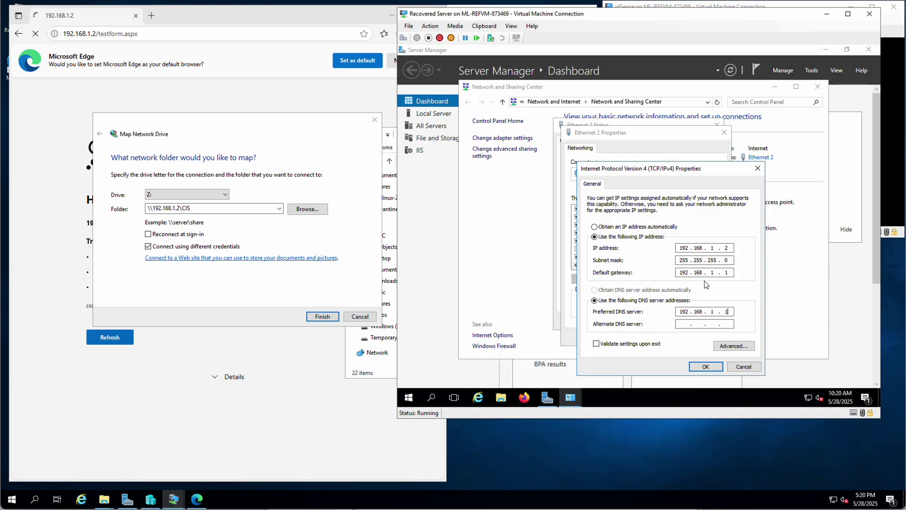
click(705, 367)
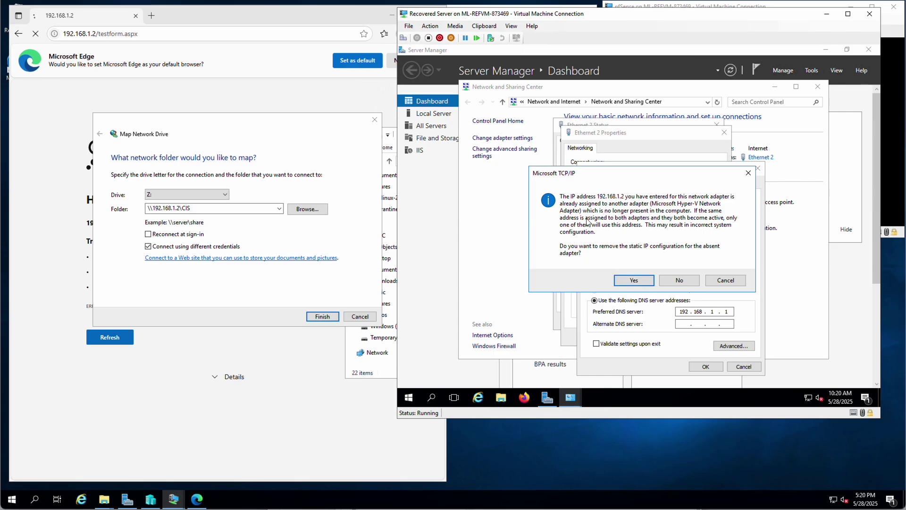
click(633, 281)
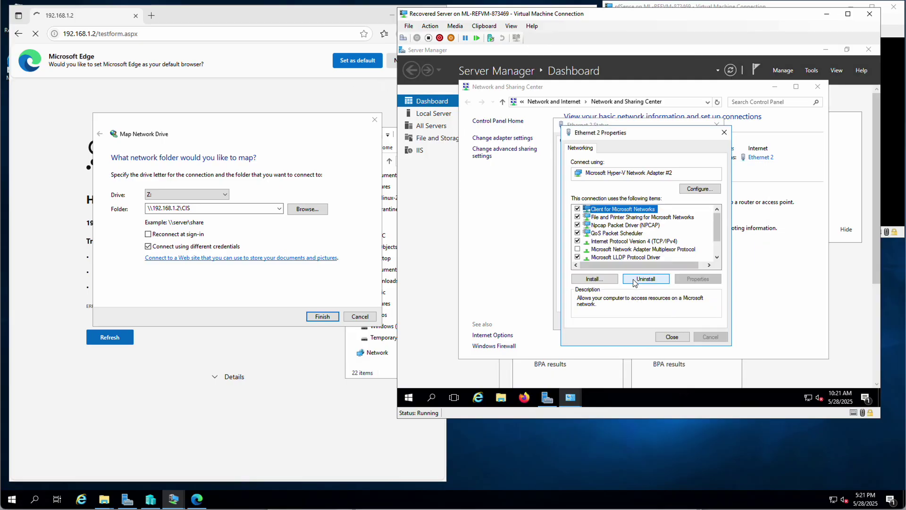
click(677, 337)
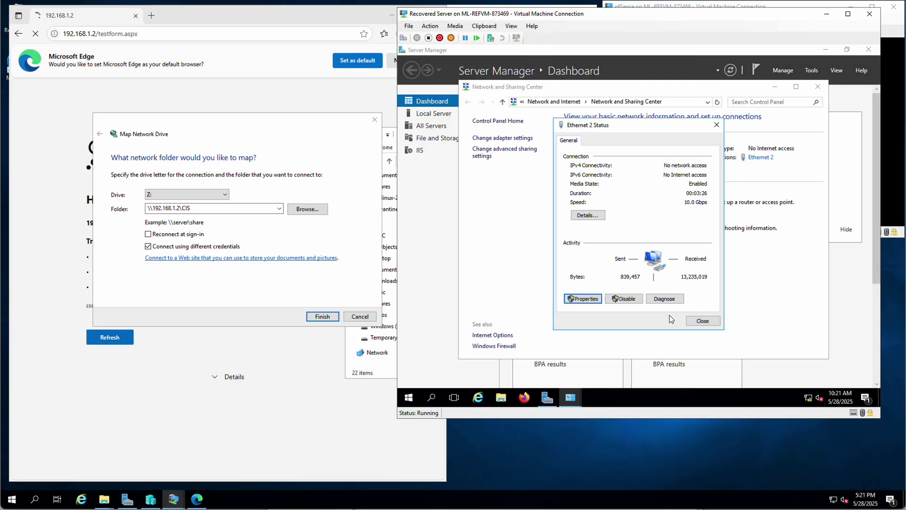
Step: Re-enter the default gateway in Ethernet 2's IPv4 properties, apply it and close the network windows
click(583, 298)
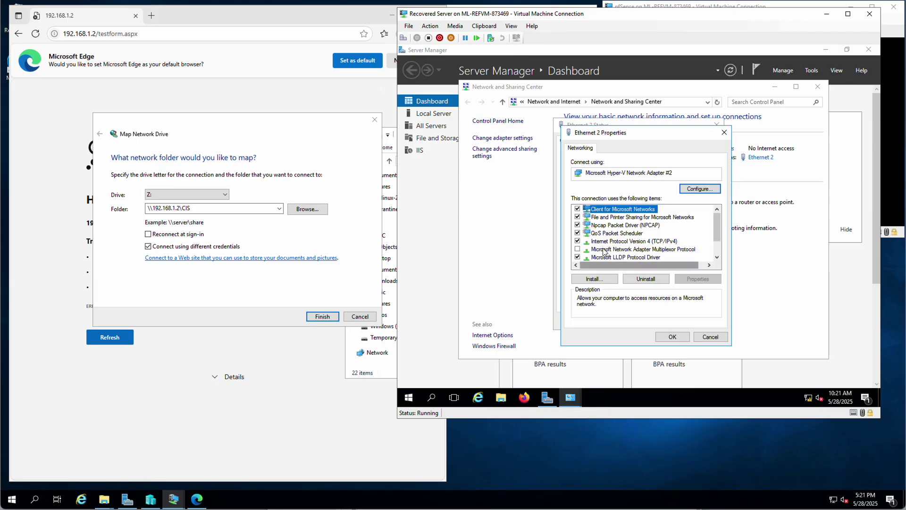
click(614, 241)
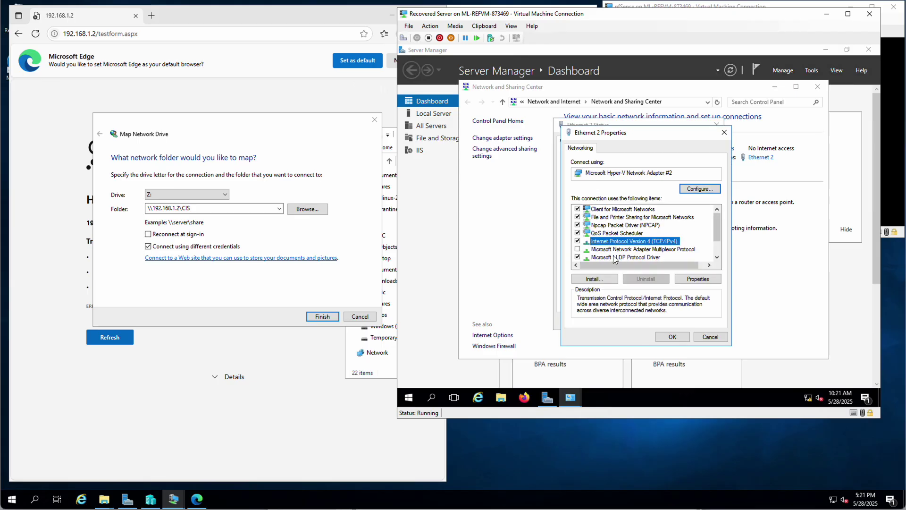
click(714, 283)
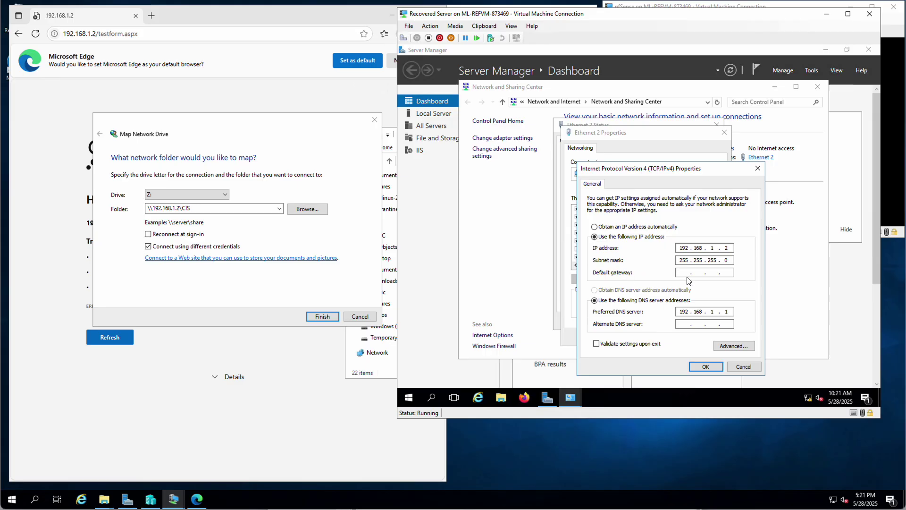
click(685, 273)
click(706, 366)
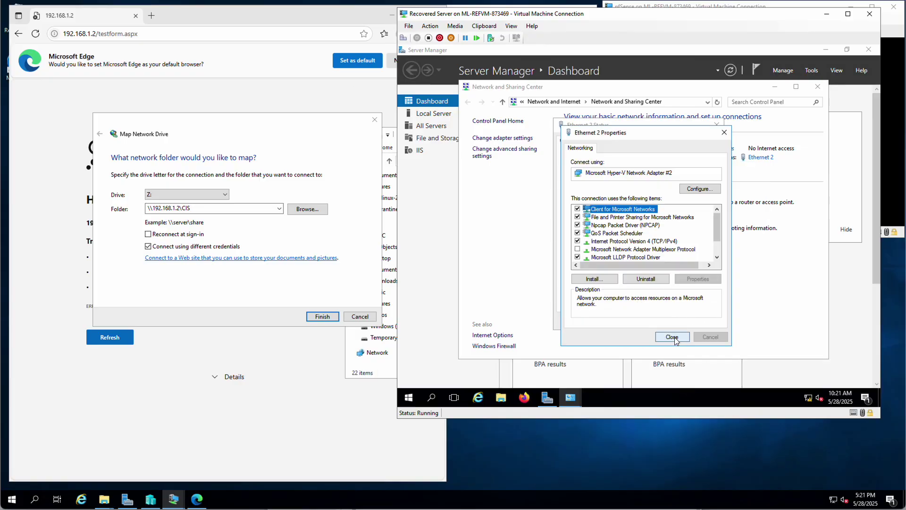
click(673, 336)
click(703, 321)
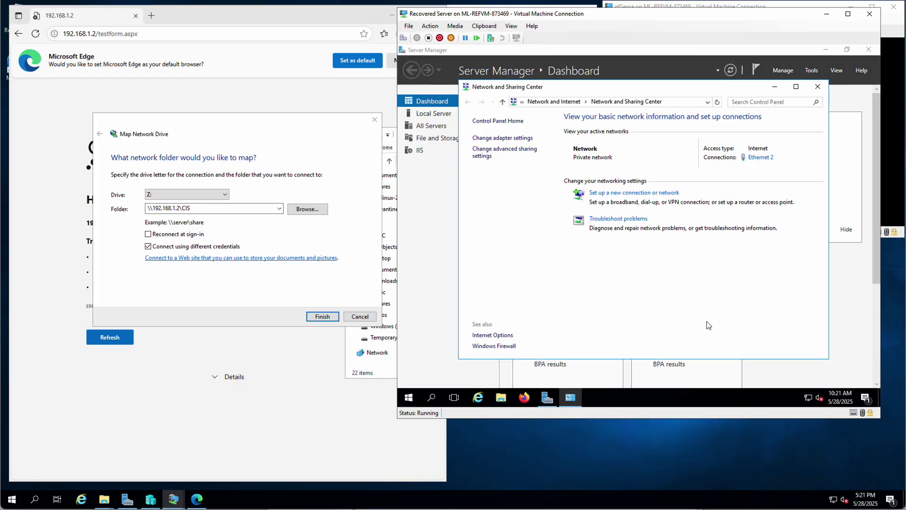
click(818, 86)
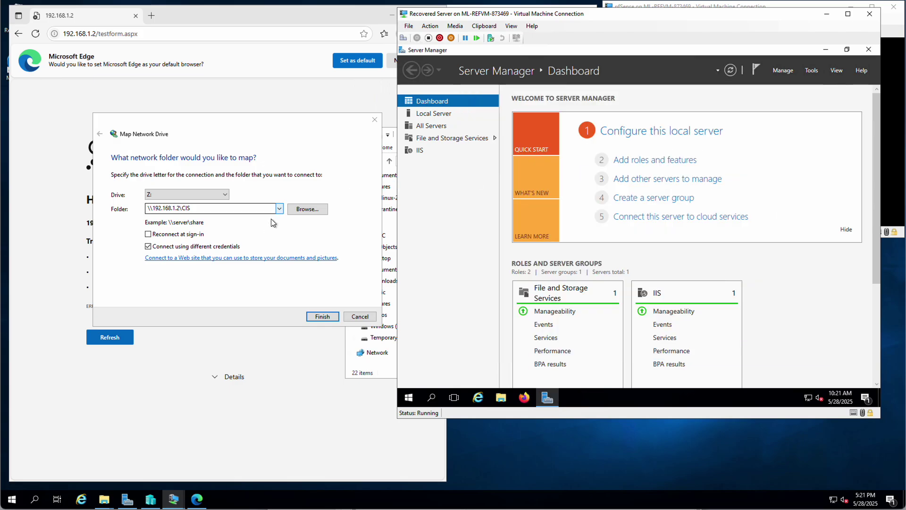
Step: Reload 192.168.1.2/testform.aspx in the host's Edge browser
click(238, 70)
click(155, 33)
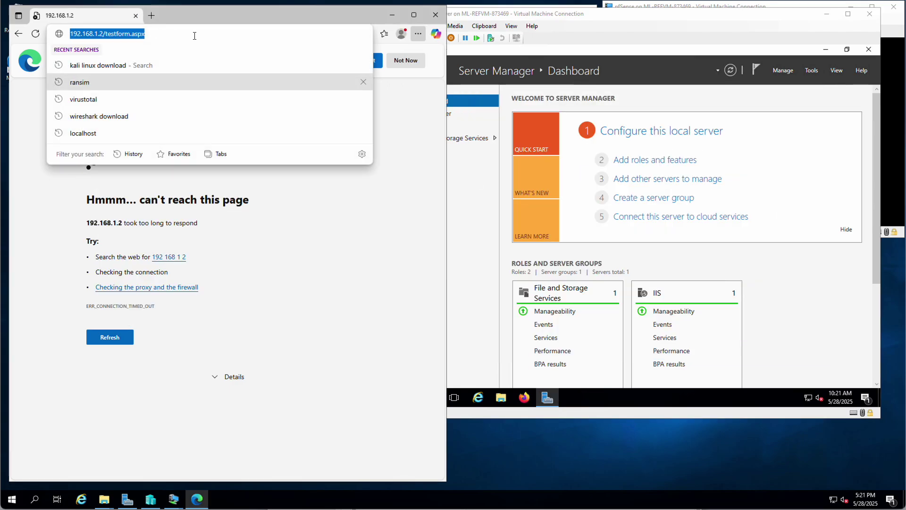
click(36, 34)
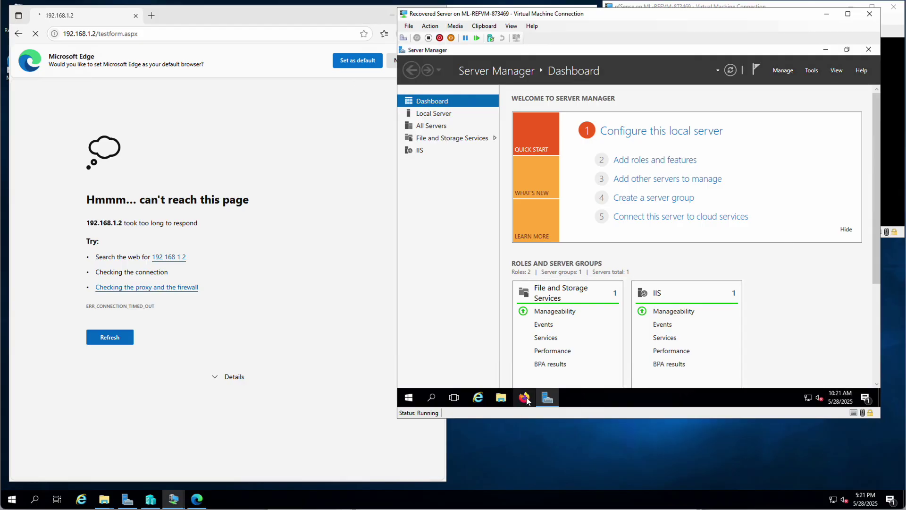
Step: Check the Ethernet 2 status and properties on the Recovered Server, then close the network windows without making changes
right_click(808, 400)
click(795, 388)
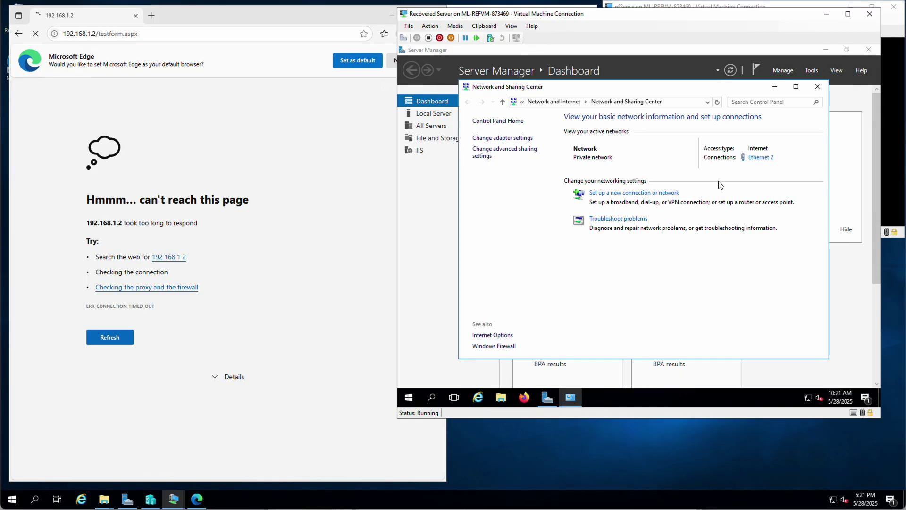
click(760, 157)
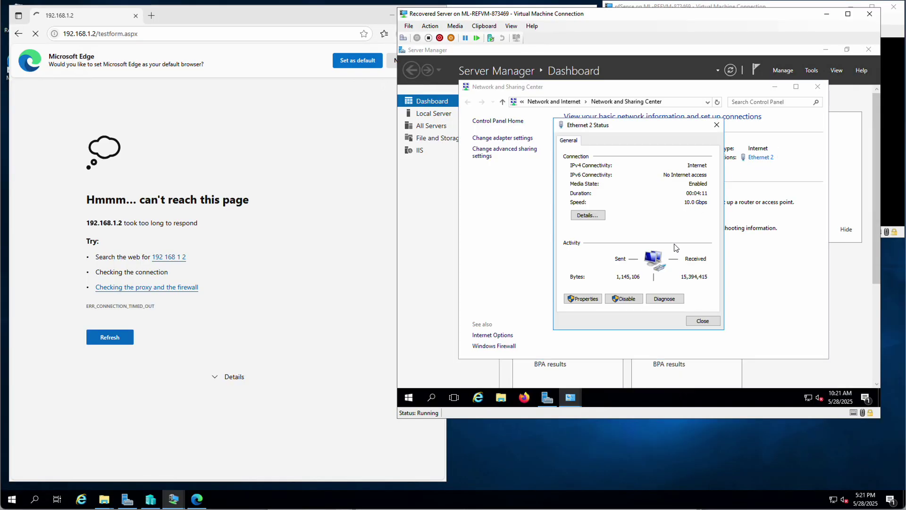
click(585, 299)
click(585, 298)
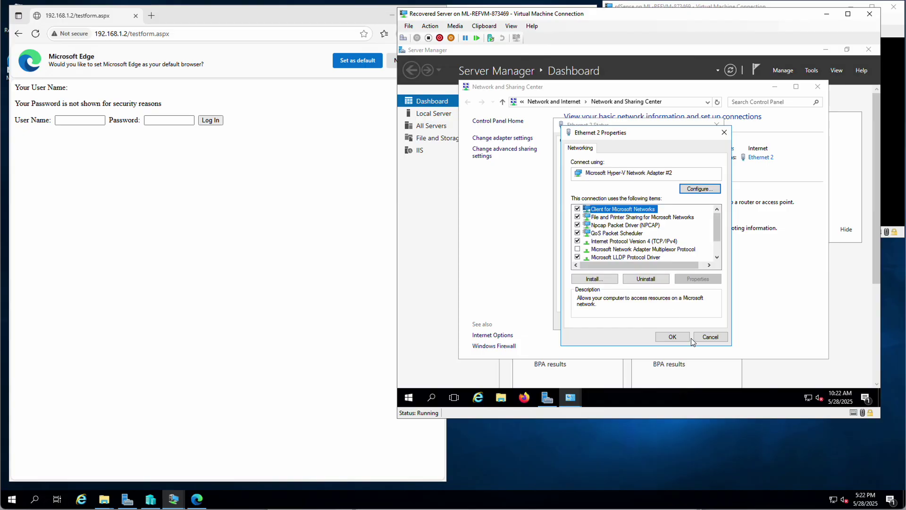
click(710, 336)
click(706, 322)
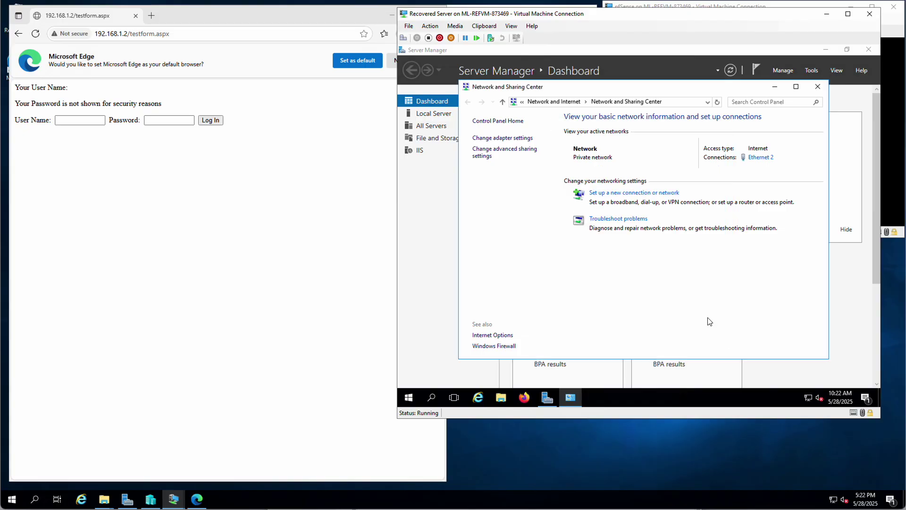
click(817, 86)
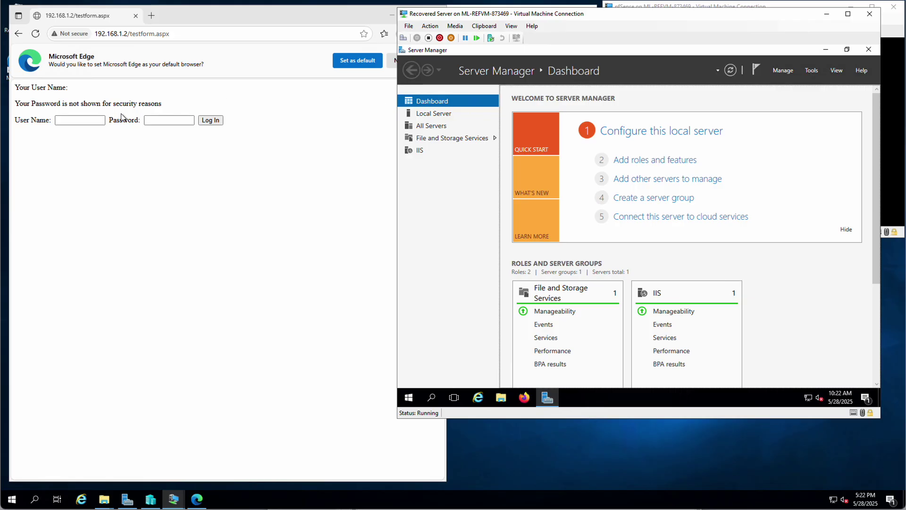
Step: Submit the test login form with the saved user name and the account password, dismiss the default browser prompt and close the browser
click(76, 121)
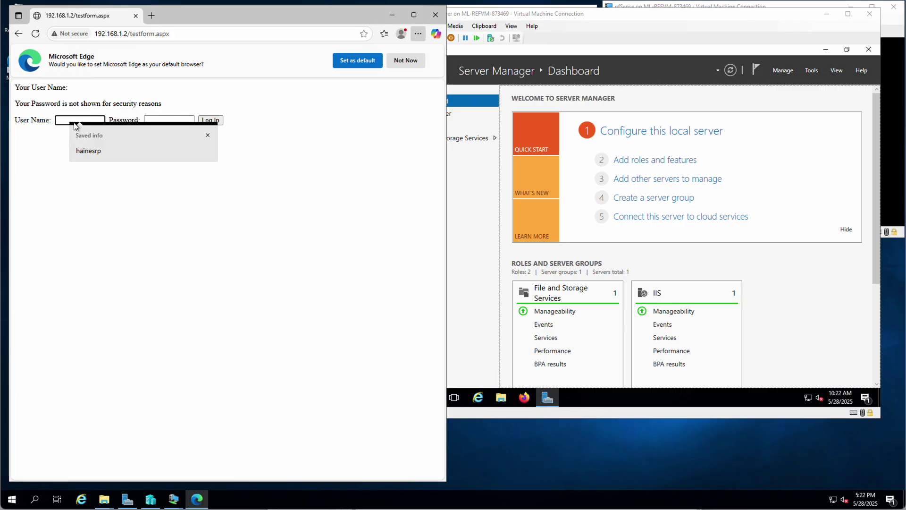
click(84, 152)
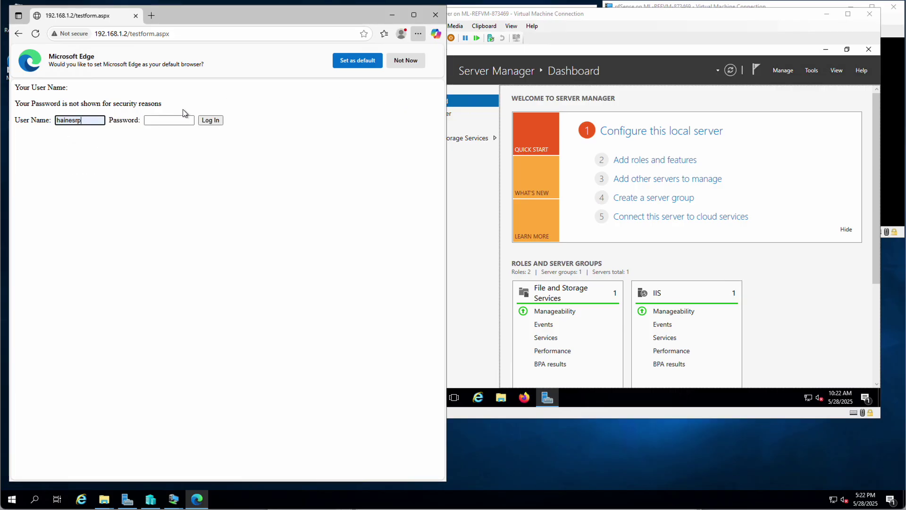
click(168, 121)
key(ctrl+v)
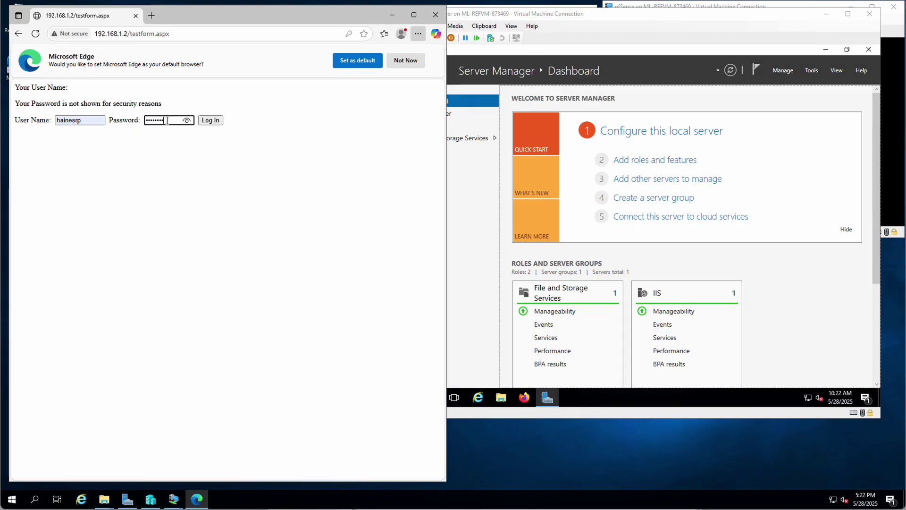
click(209, 121)
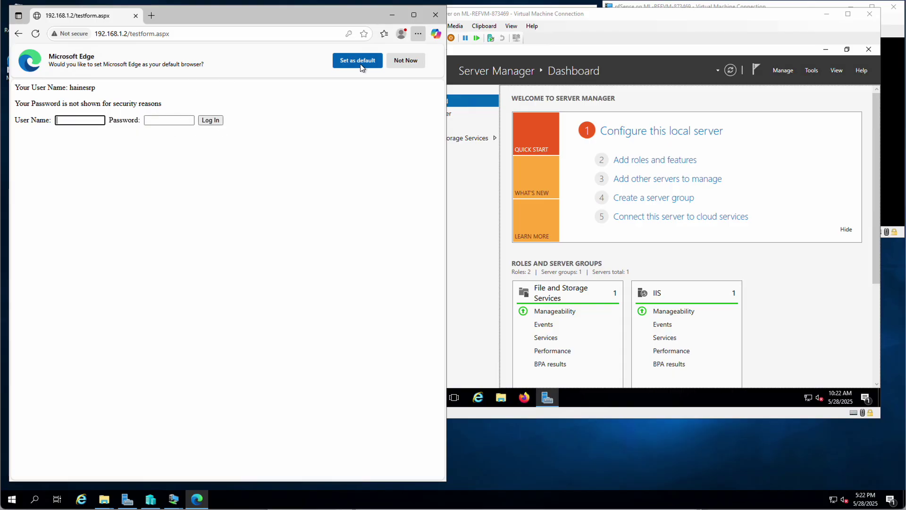
click(405, 61)
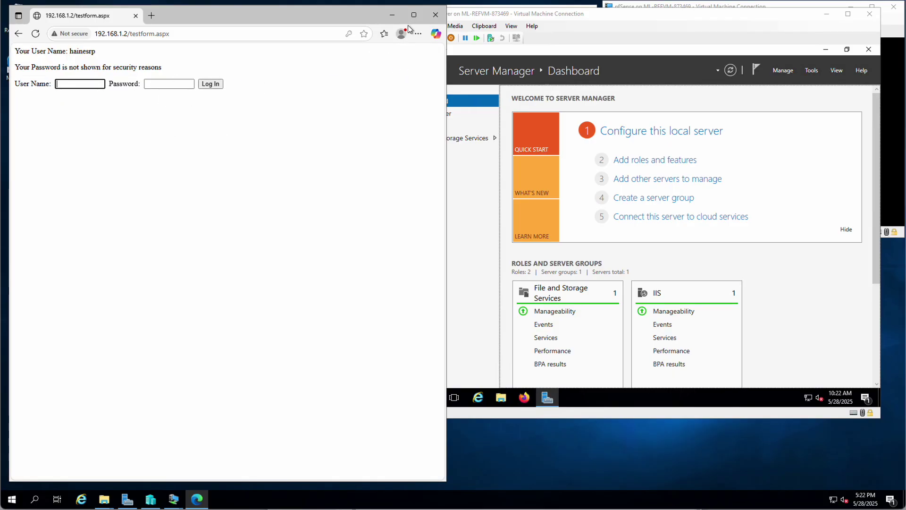
click(436, 16)
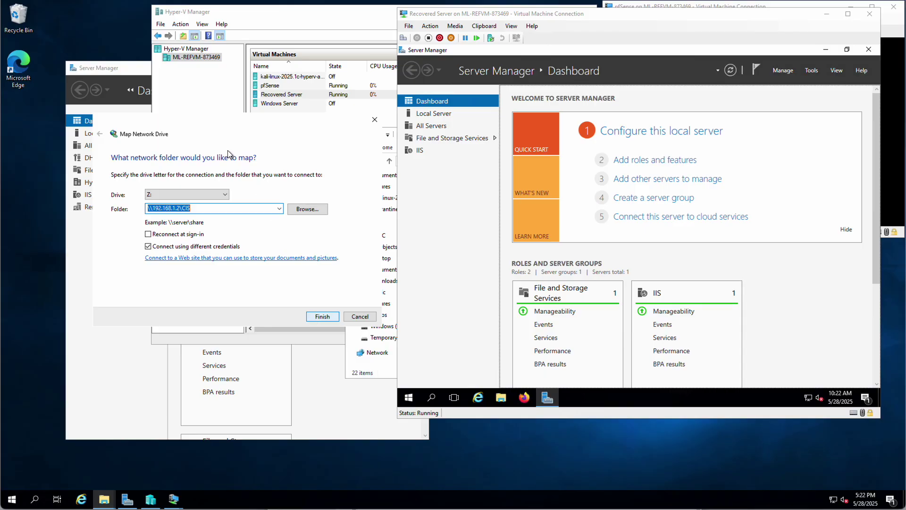
Step: Map \\192.168.1.2\CIS as drive Z: by entering the share account's user name and password, and move the drive's window clear of the virtual machine
click(158, 208)
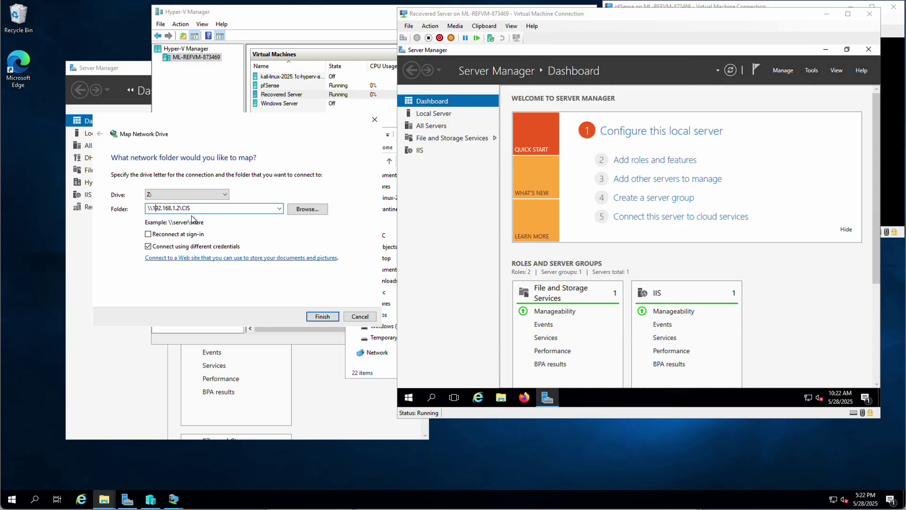
click(324, 317)
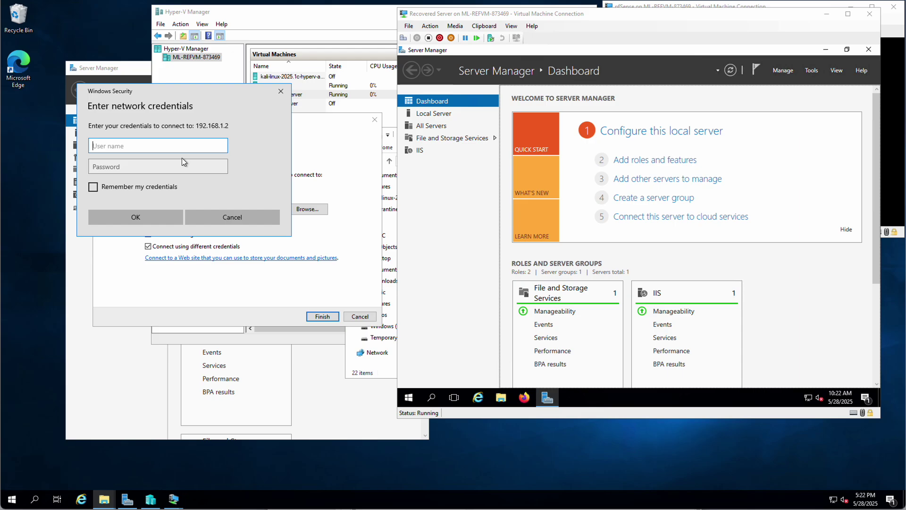
text(JohnDoe)
key(Tab)
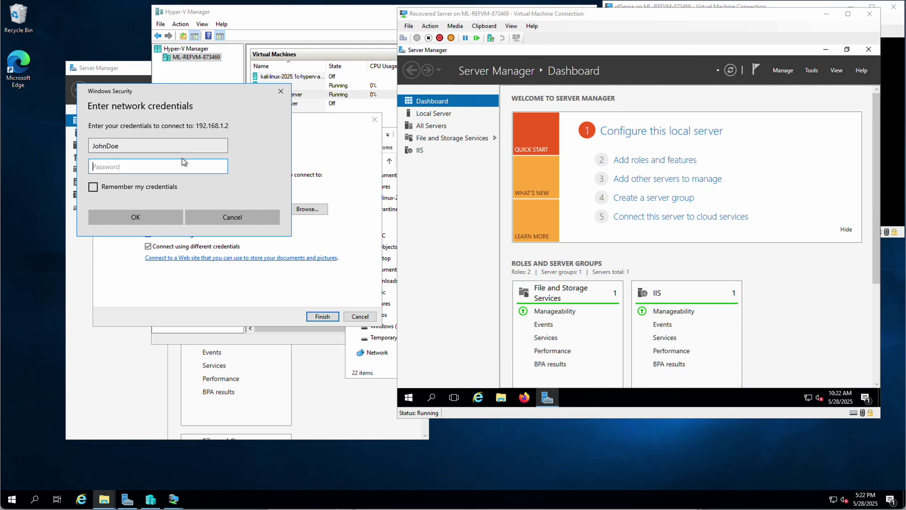
text(••••••••••)
click(147, 217)
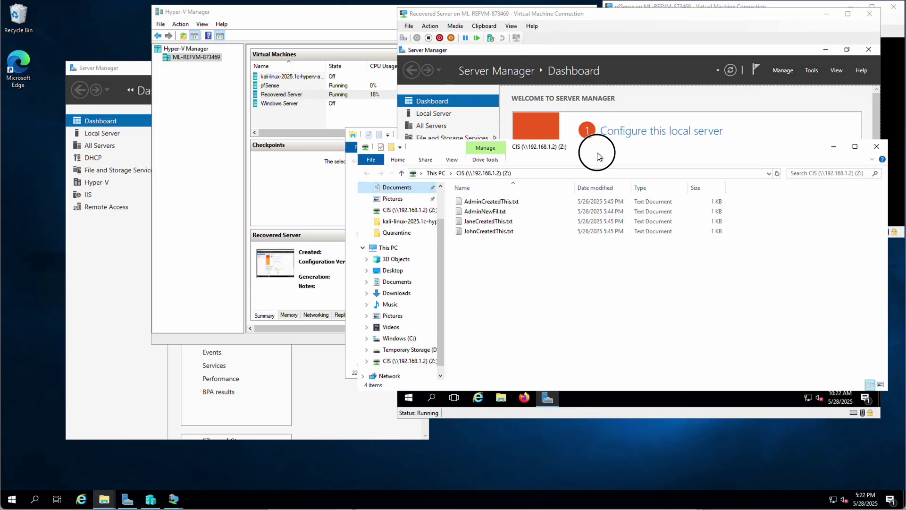
drag(599, 147, 307, 131)
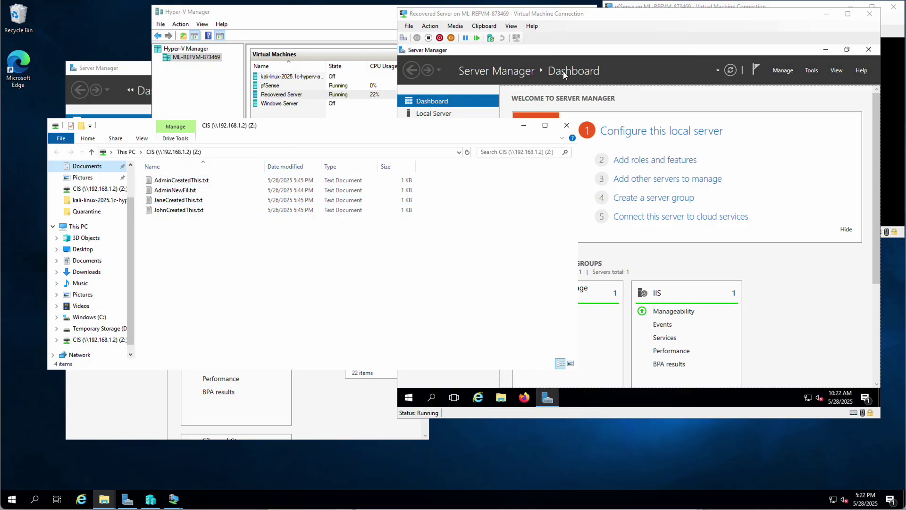
Step: Look for the CIS folder in File Explorer on the Recovered Server, then close File Explorer
click(649, 36)
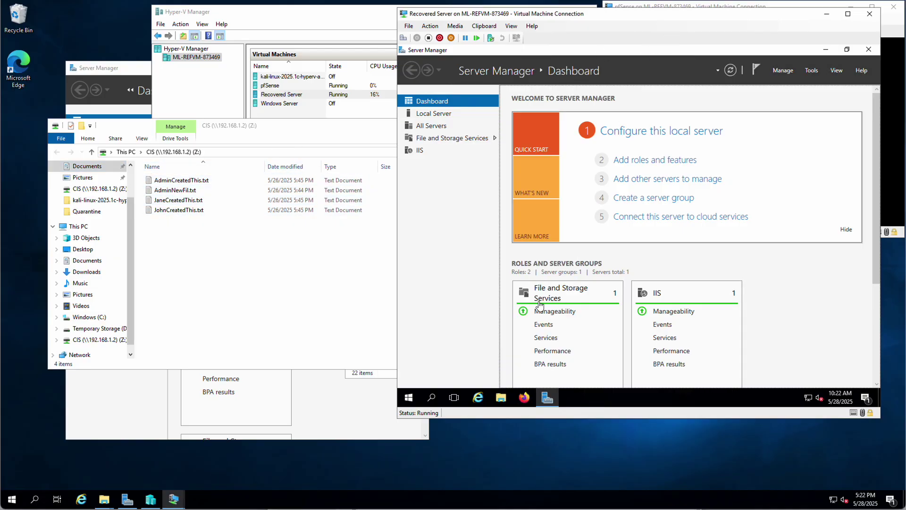
click(500, 398)
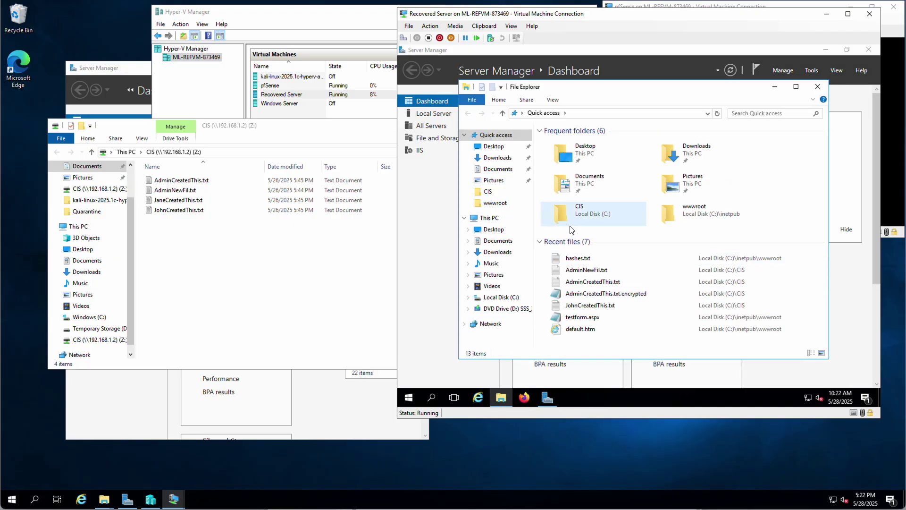
click(488, 191)
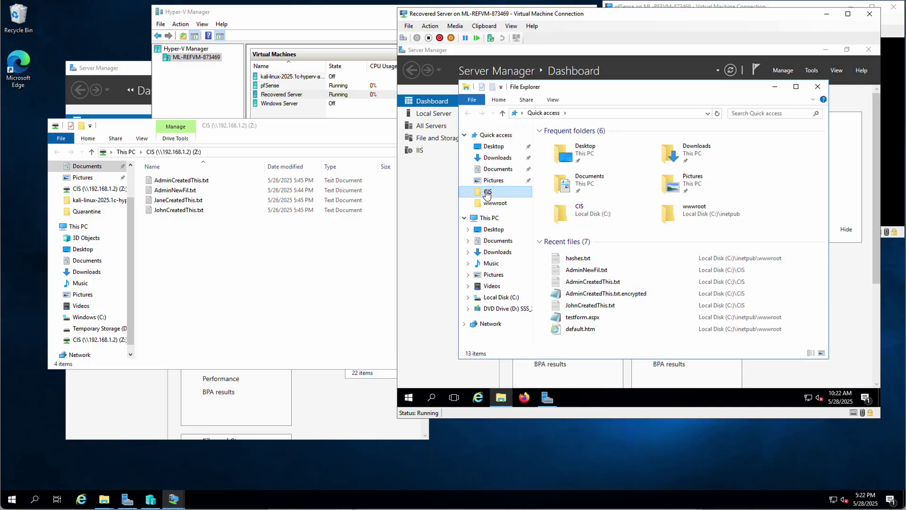
click(817, 86)
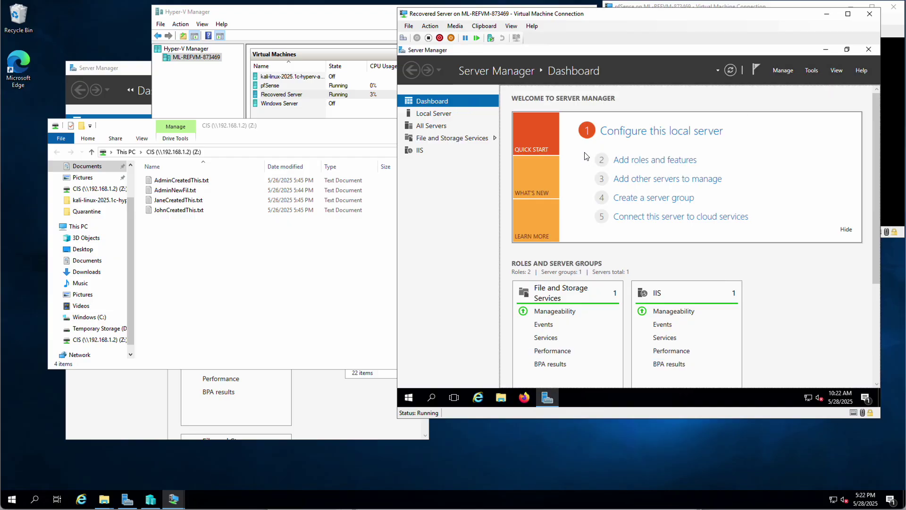